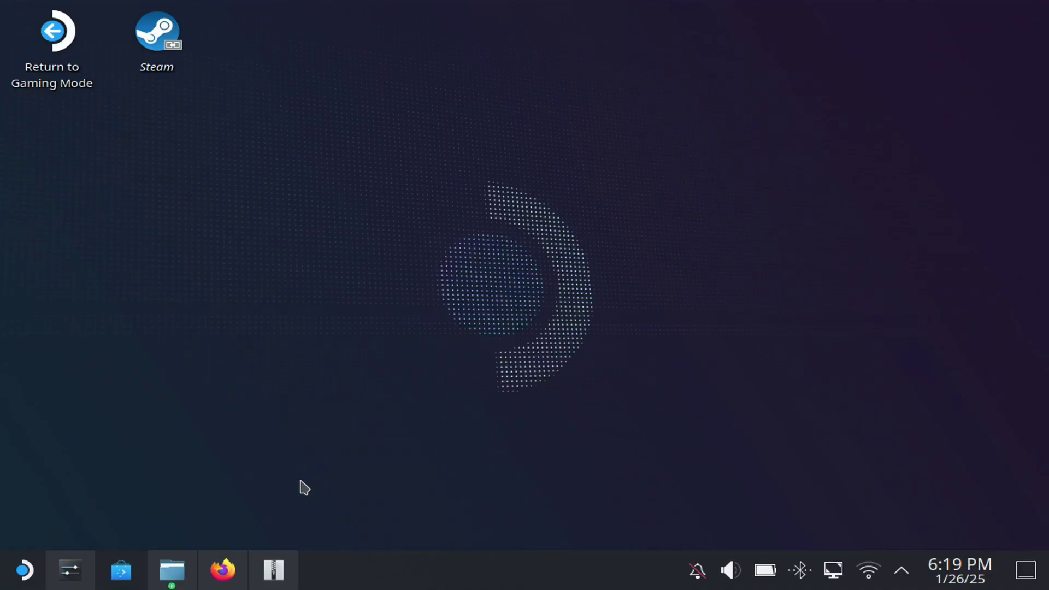
- Switch to Firefox and open the Decky Loader website from the Google results for decky loader steam deck
left_click(229, 582)
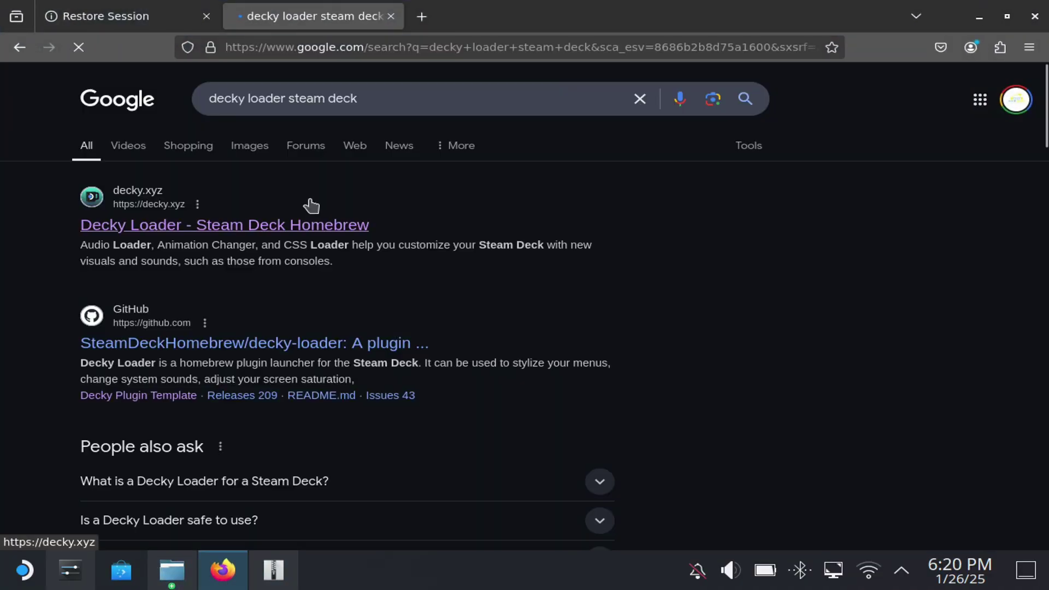
left_click(285, 239)
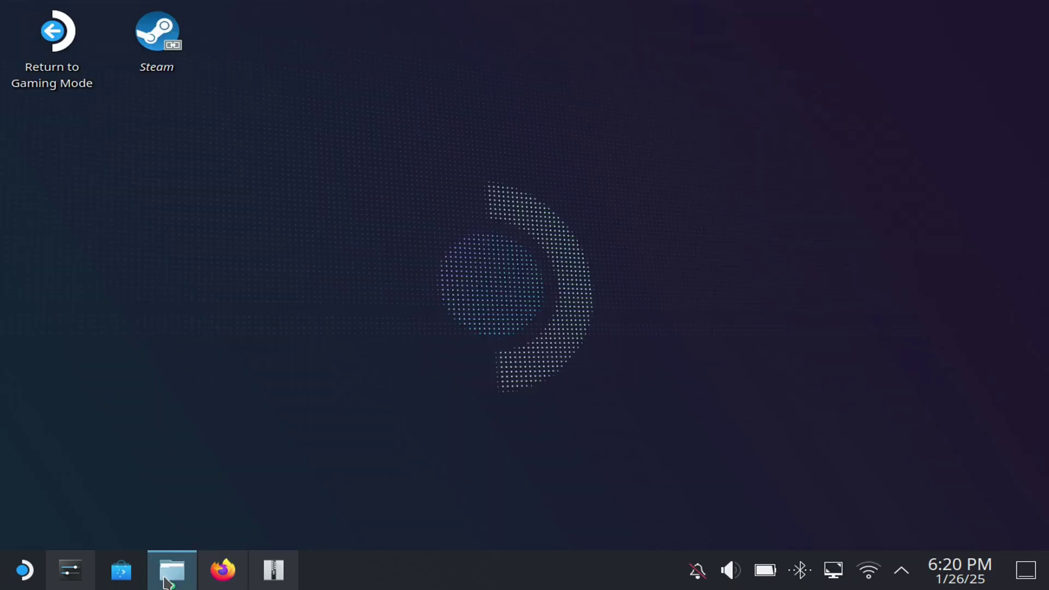
- Switch to the plugins window in Dolphin and go to the Downloads folder
left_click(164, 578)
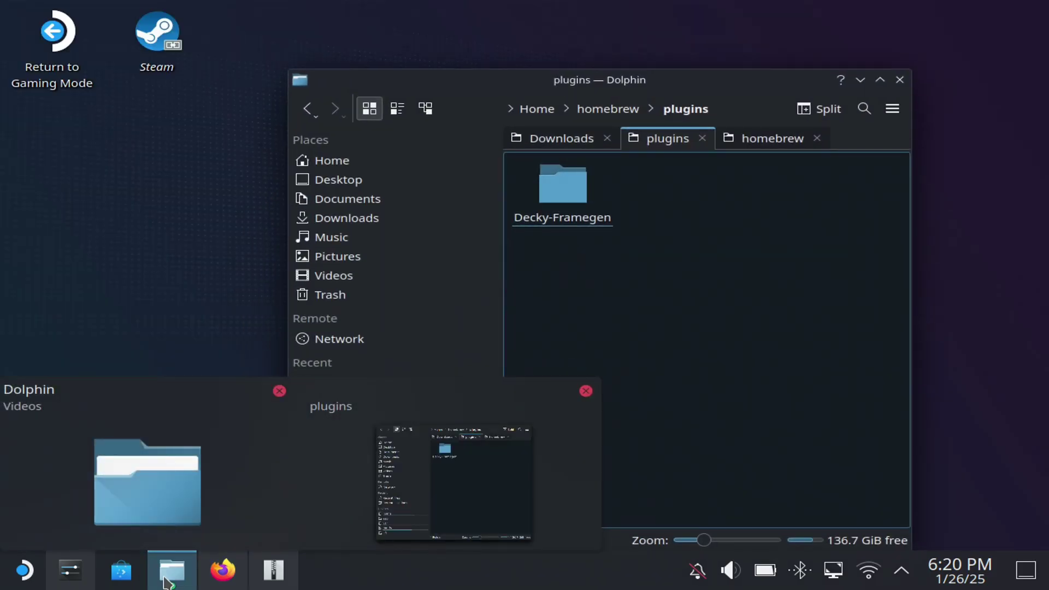
left_click(533, 457)
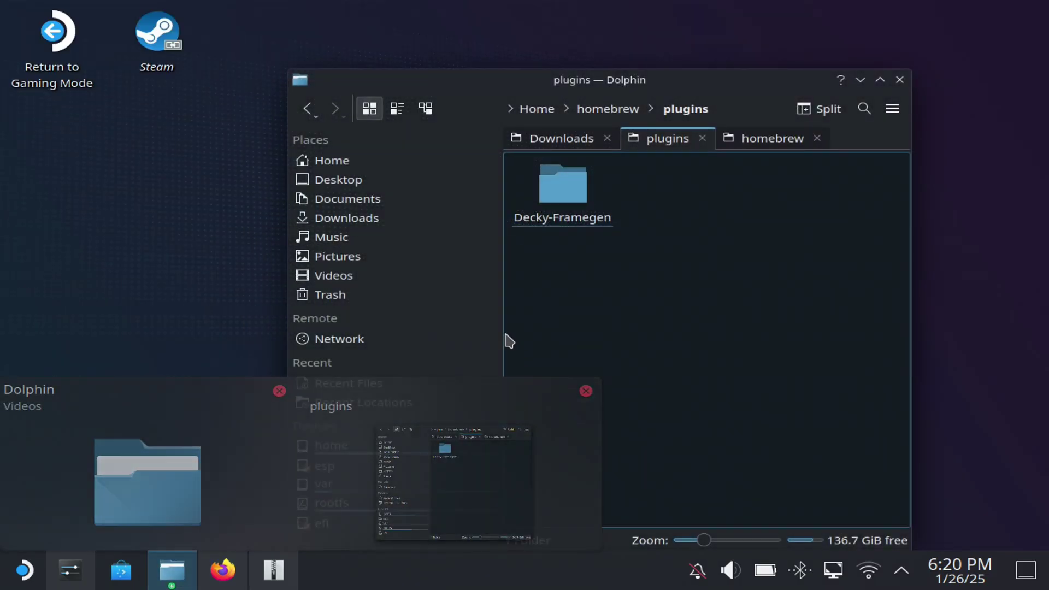
left_click(336, 166)
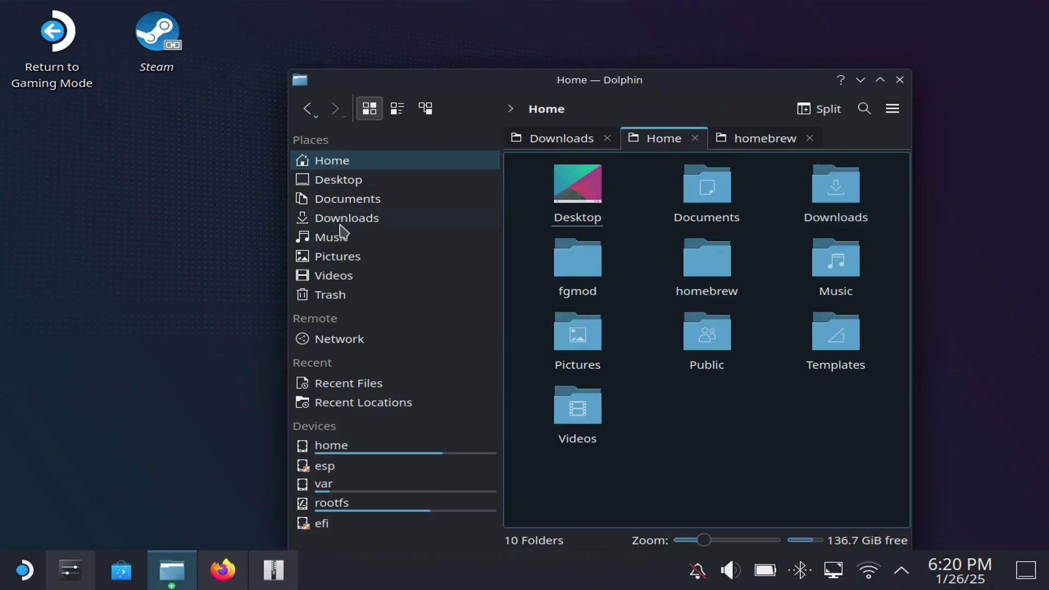
left_click(340, 224)
- Run the decky_installer.desktop(1).download file from the Downloads folder
left_click(703, 327)
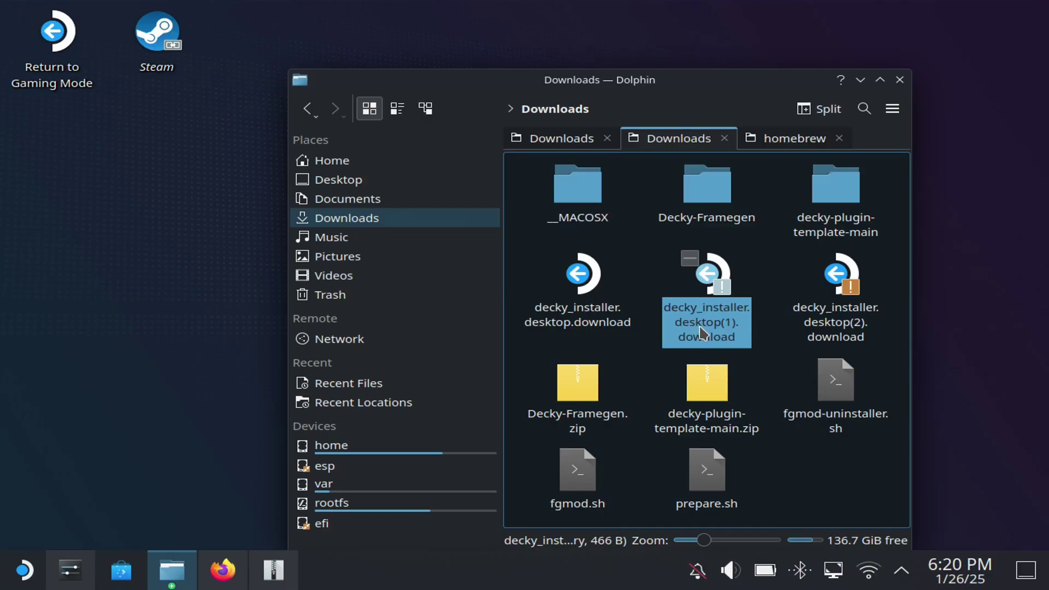
key("F2")
left_click(650, 274)
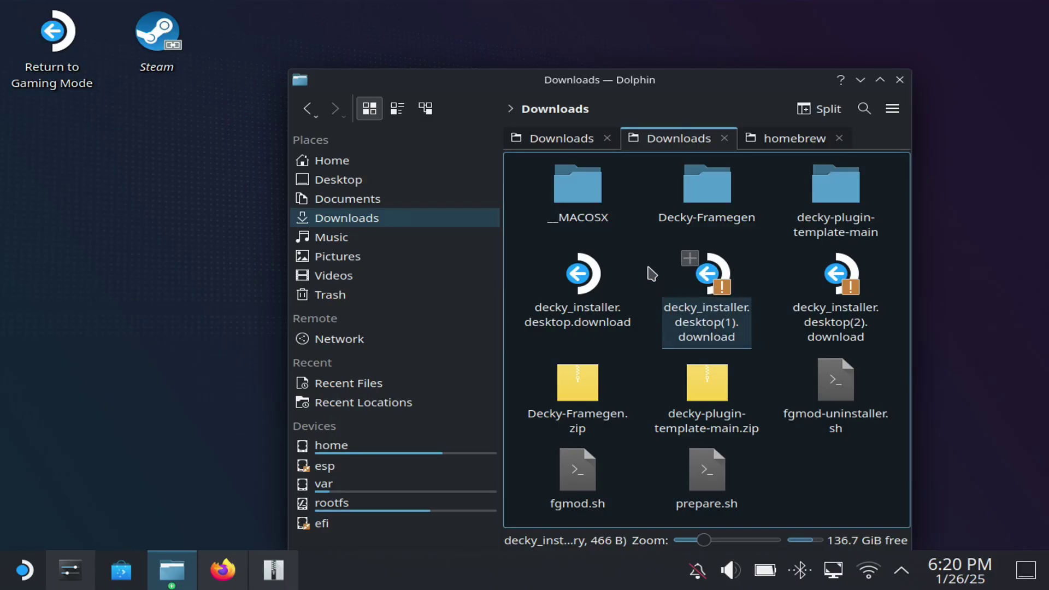
left_click(733, 327)
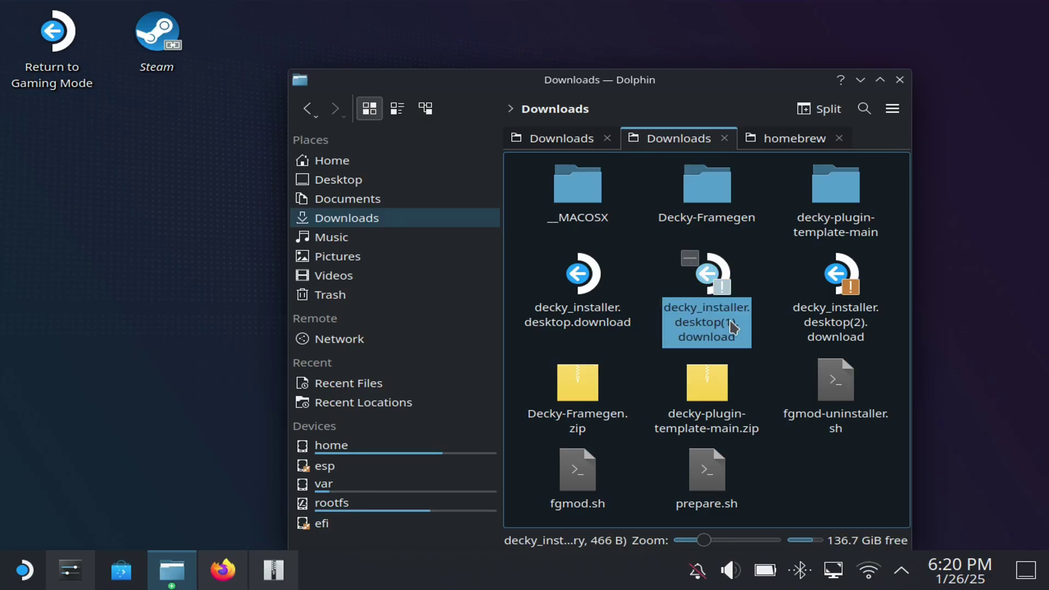
double_click(732, 327)
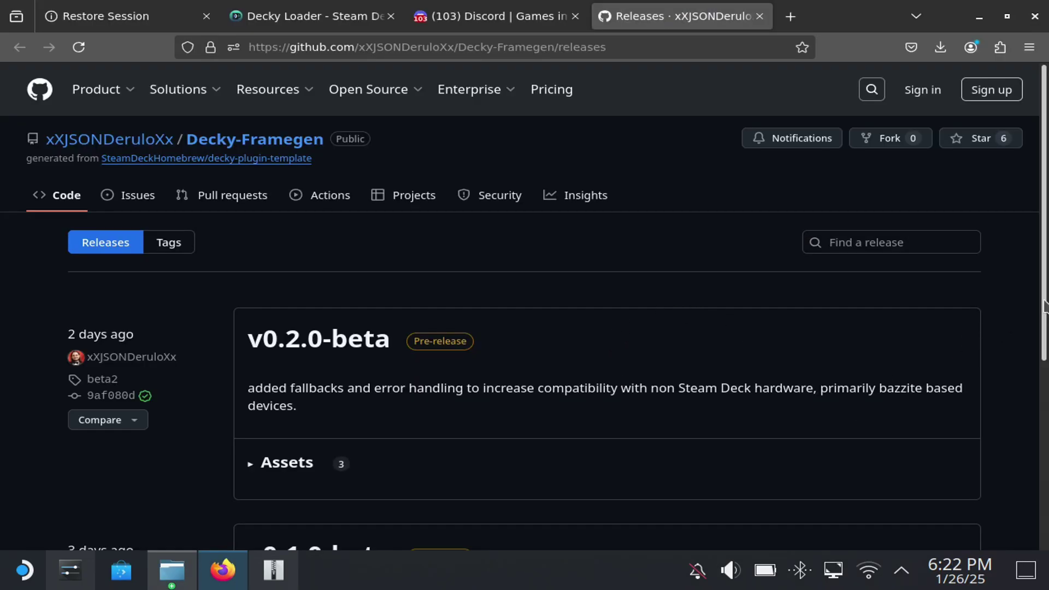
- Download Decky-Framegen.zip from the v0.2.0-beta release assets and minimize the browser
left_click_drag(1043, 284, 1042, 327)
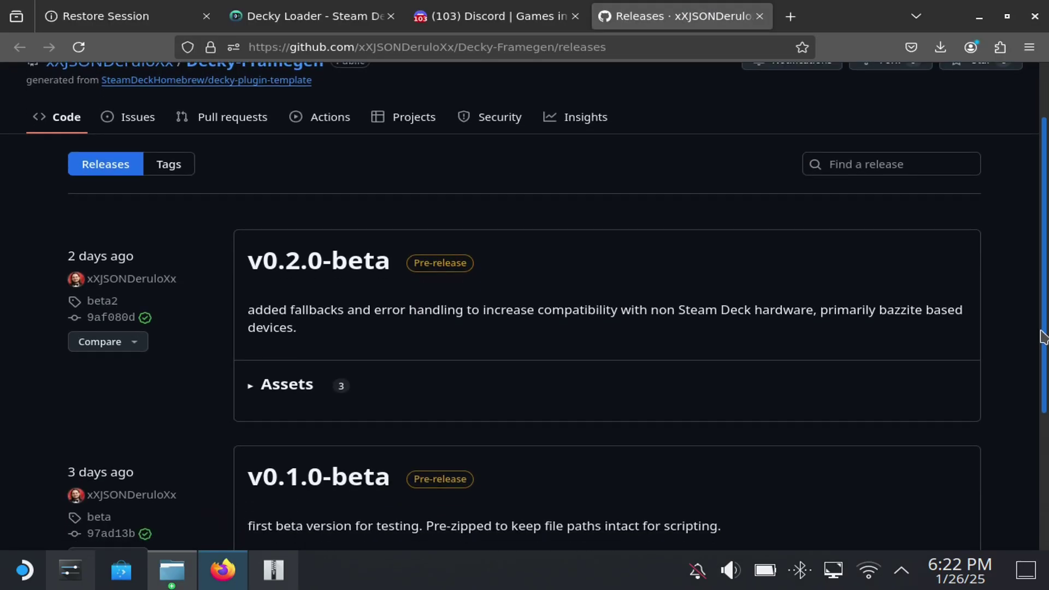
left_click(301, 388)
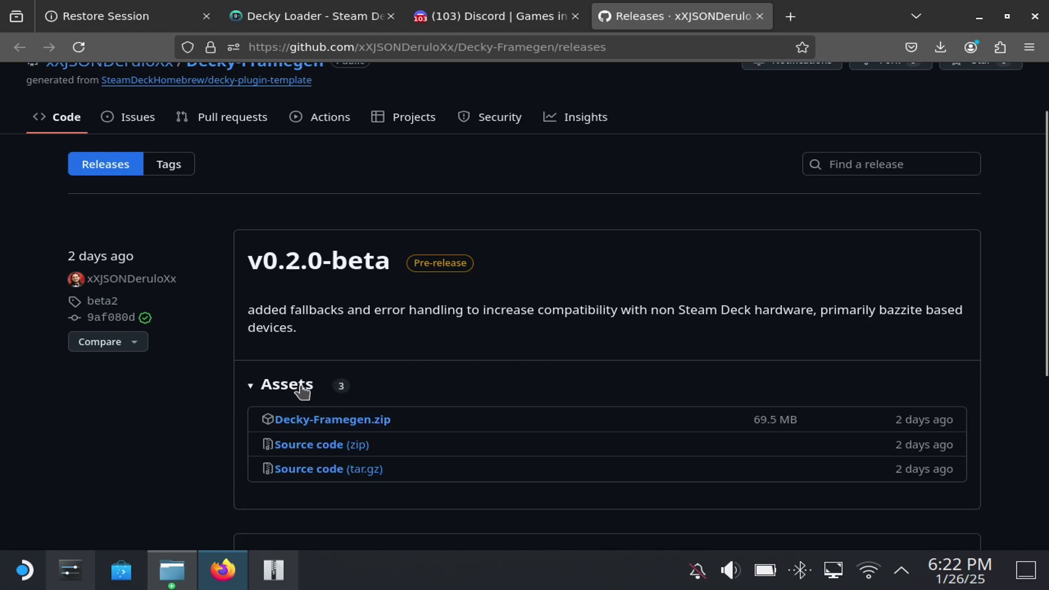
left_click(347, 422)
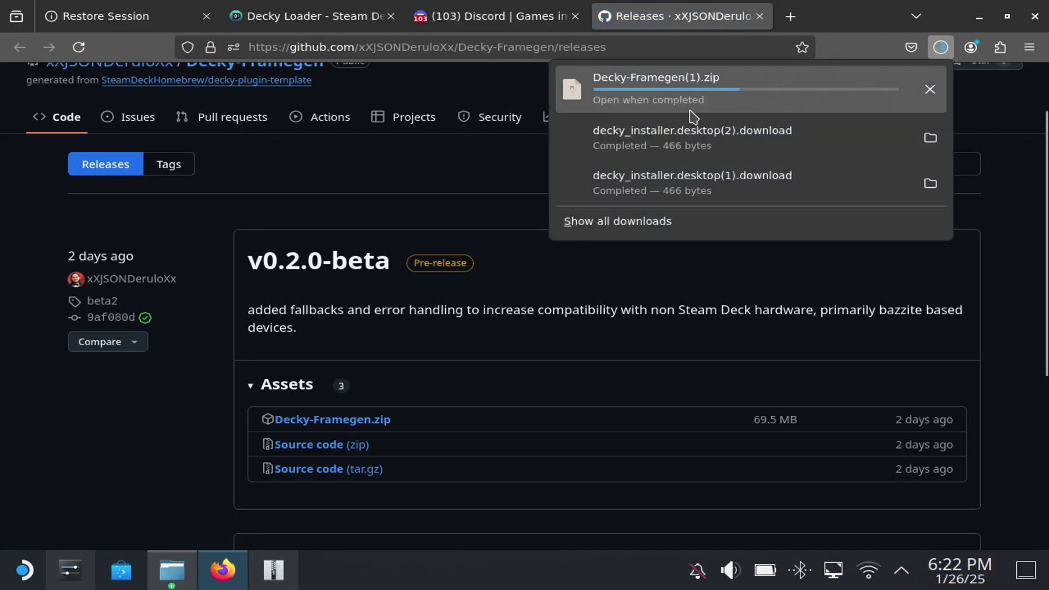
left_click(979, 17)
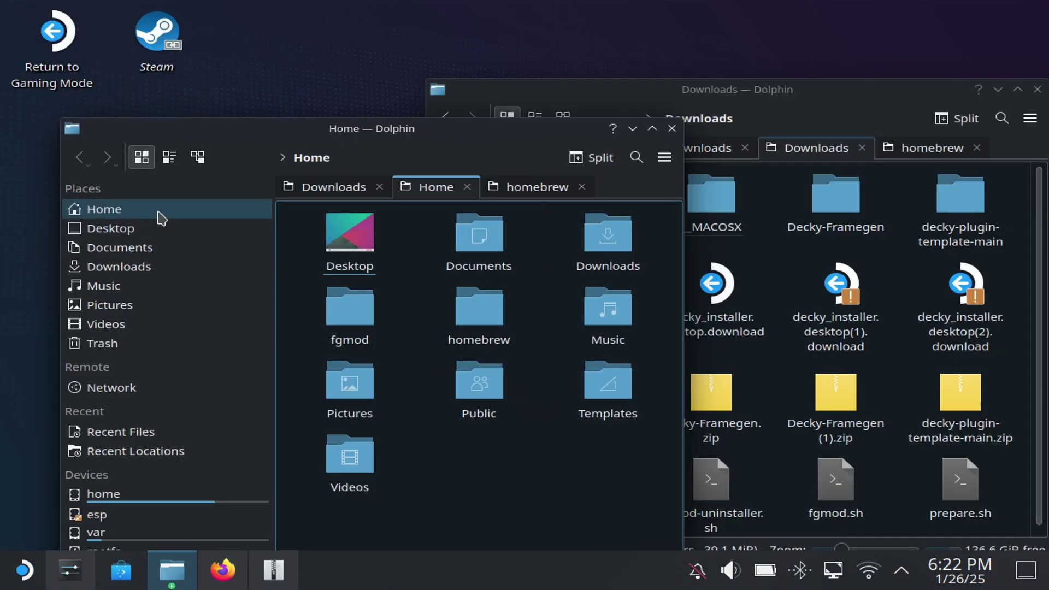
- Look inside the homebrew folder in Home and return to the Home folder
left_click(493, 340)
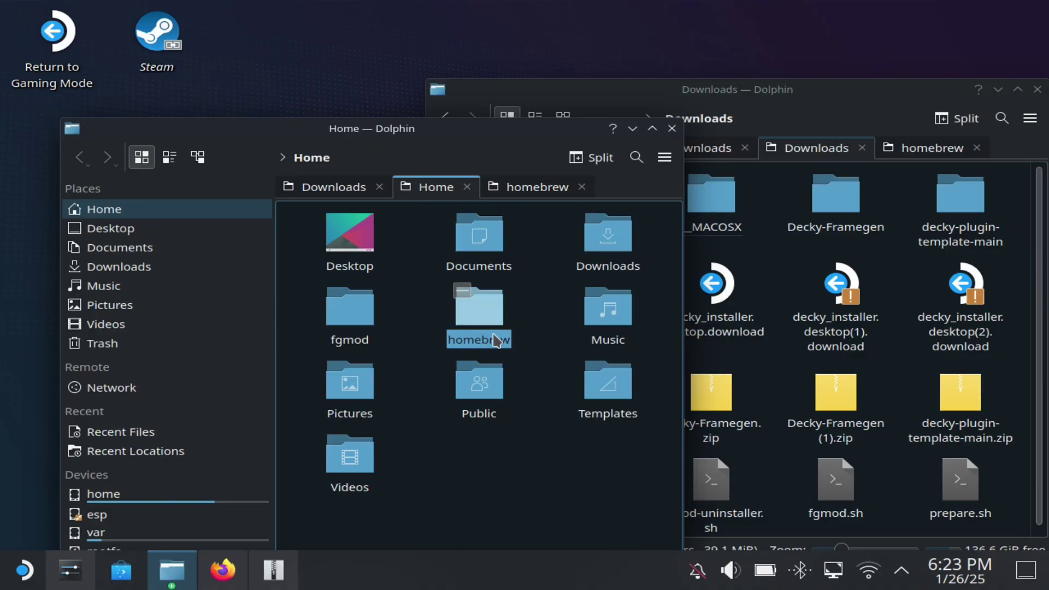
double_click(494, 340)
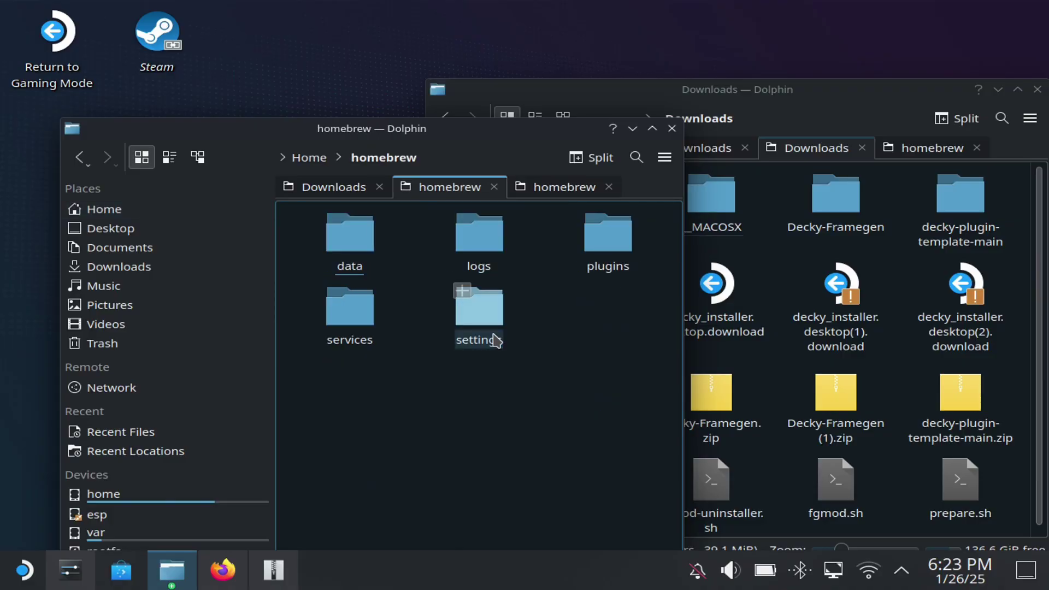
left_click(81, 159)
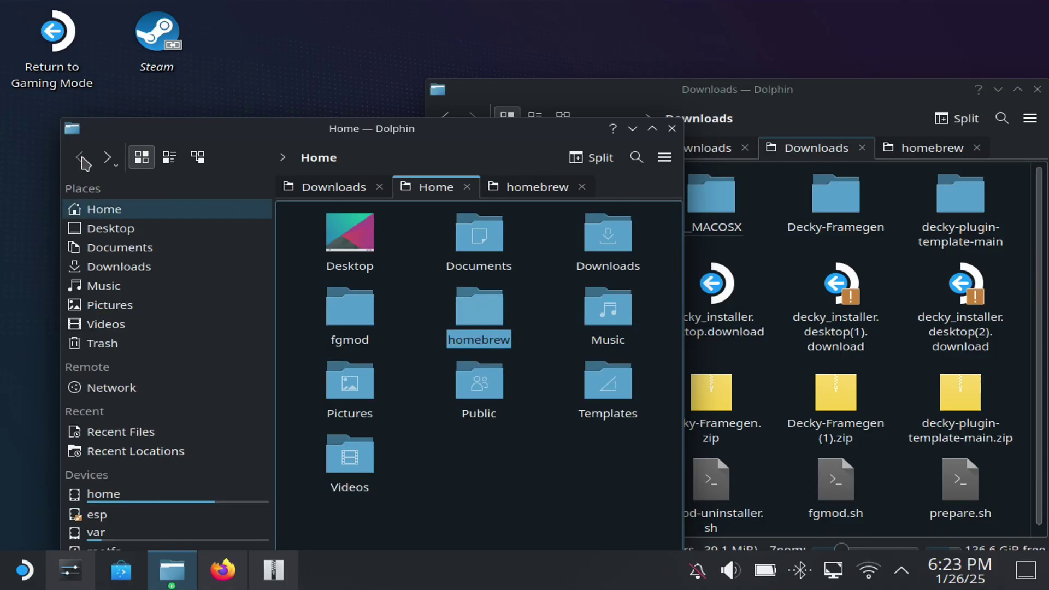
- Check the homebrew folder's permissions for Can View & Modify Content on owner, group and others, and accept the properties
right_click(479, 332)
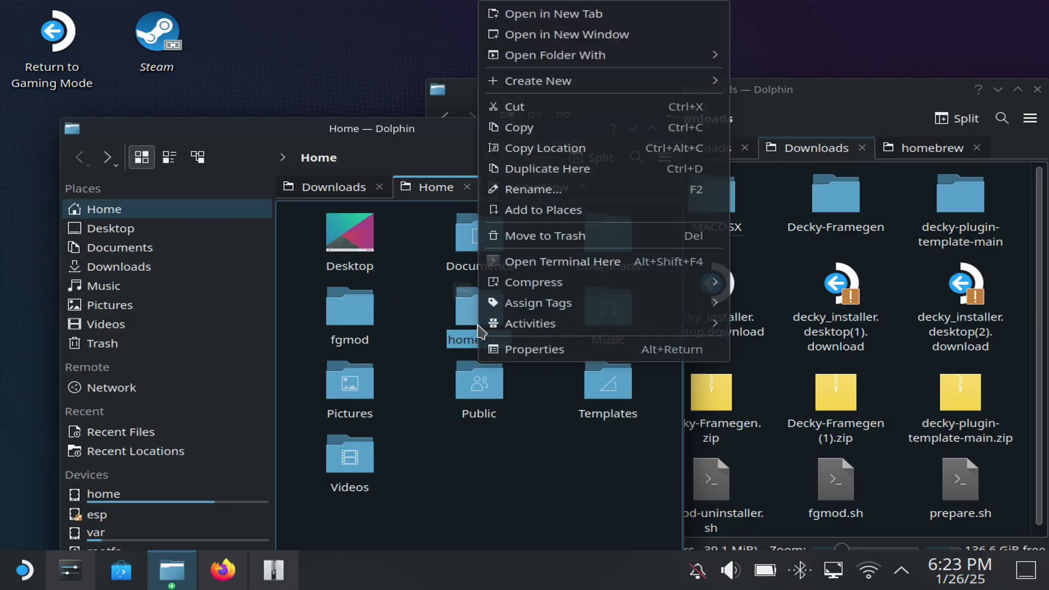
left_click(528, 350)
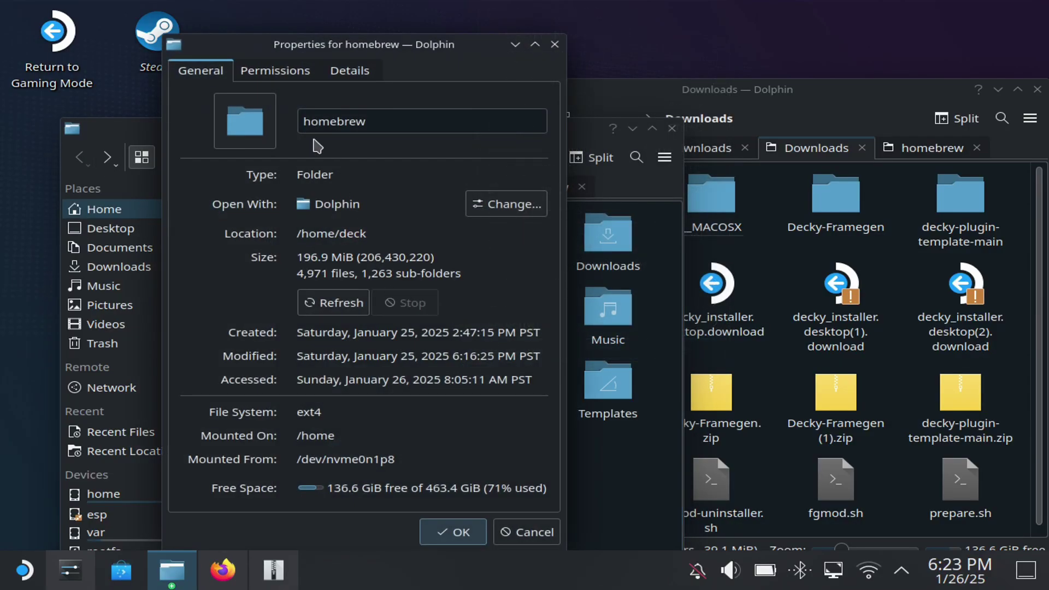
left_click(291, 76)
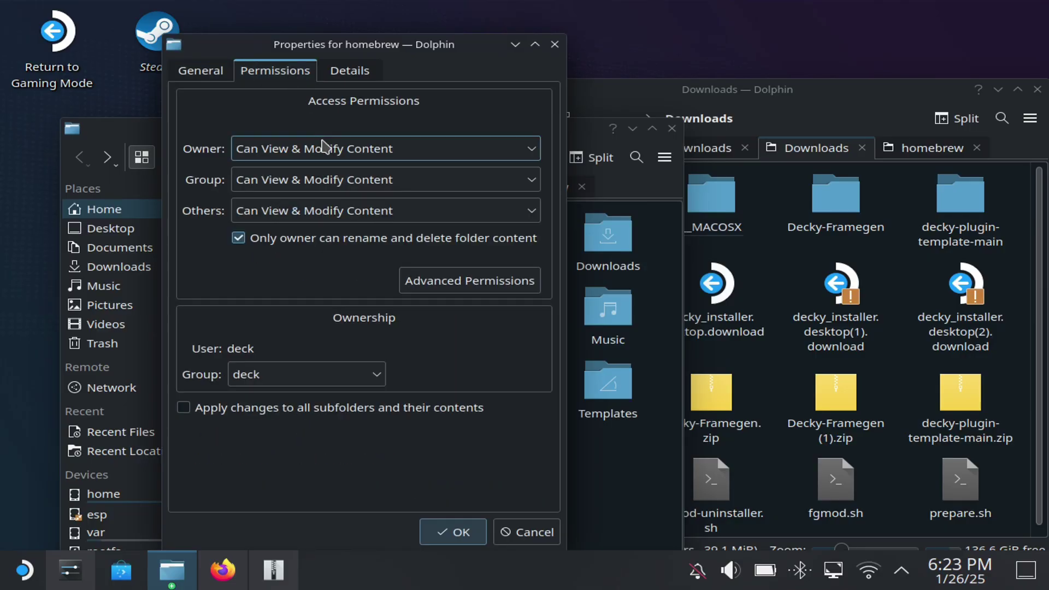
left_click(353, 163)
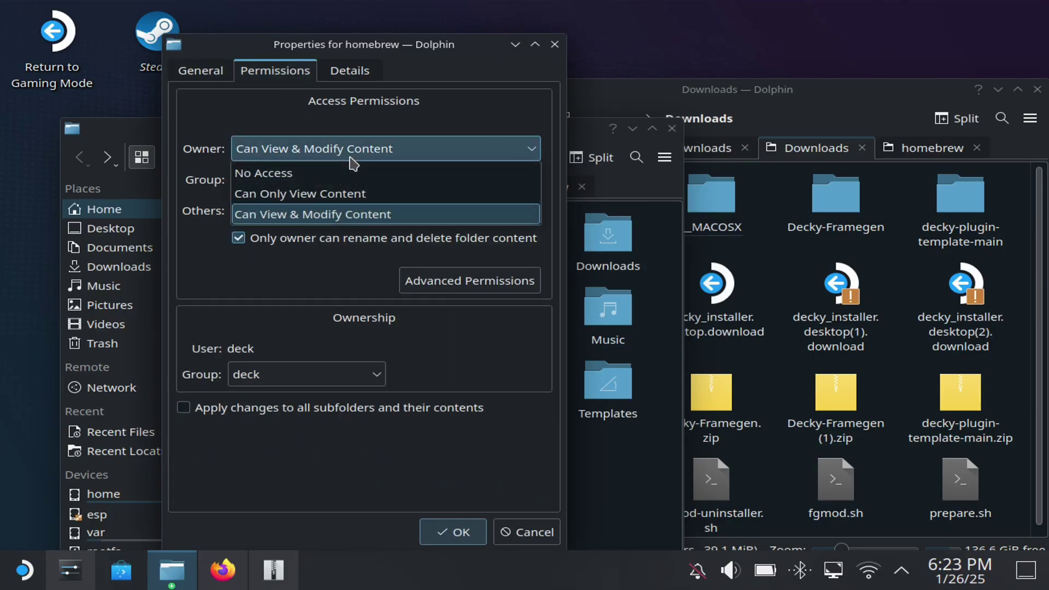
left_click(217, 186)
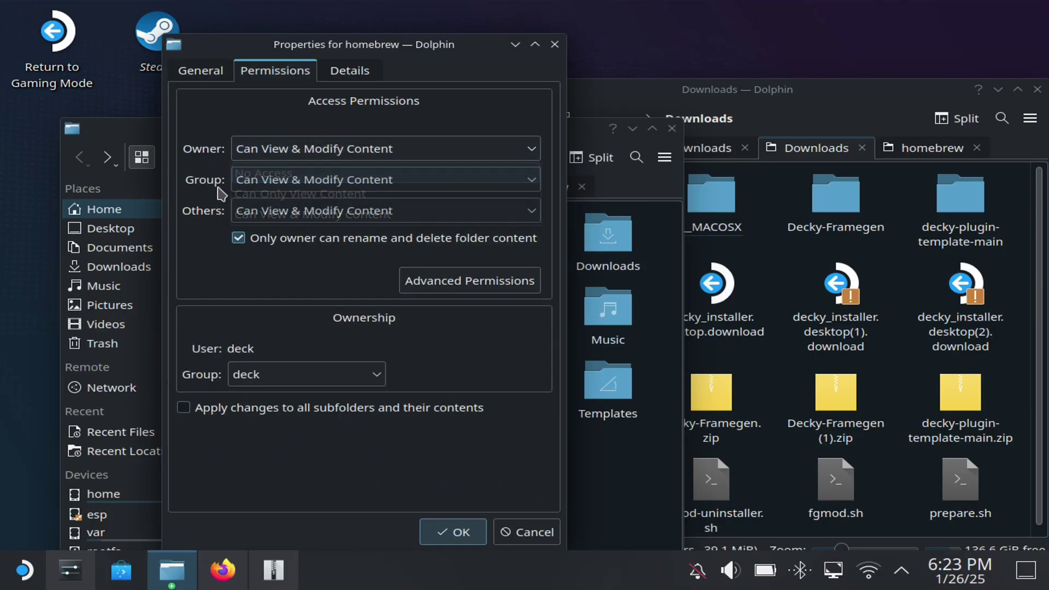
left_click(305, 184)
left_click(205, 193)
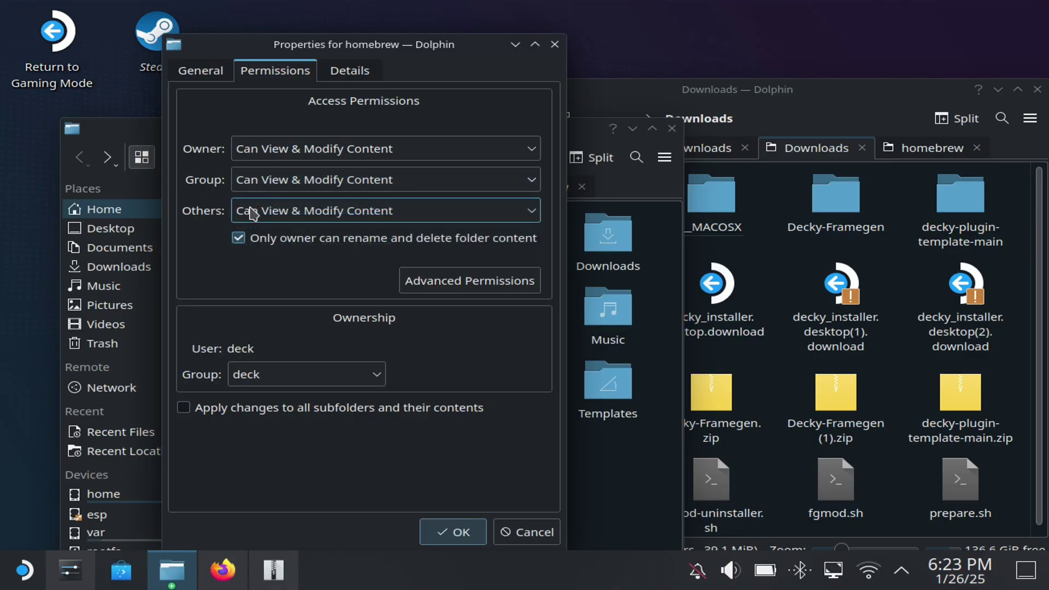
left_click(270, 216)
left_click(192, 223)
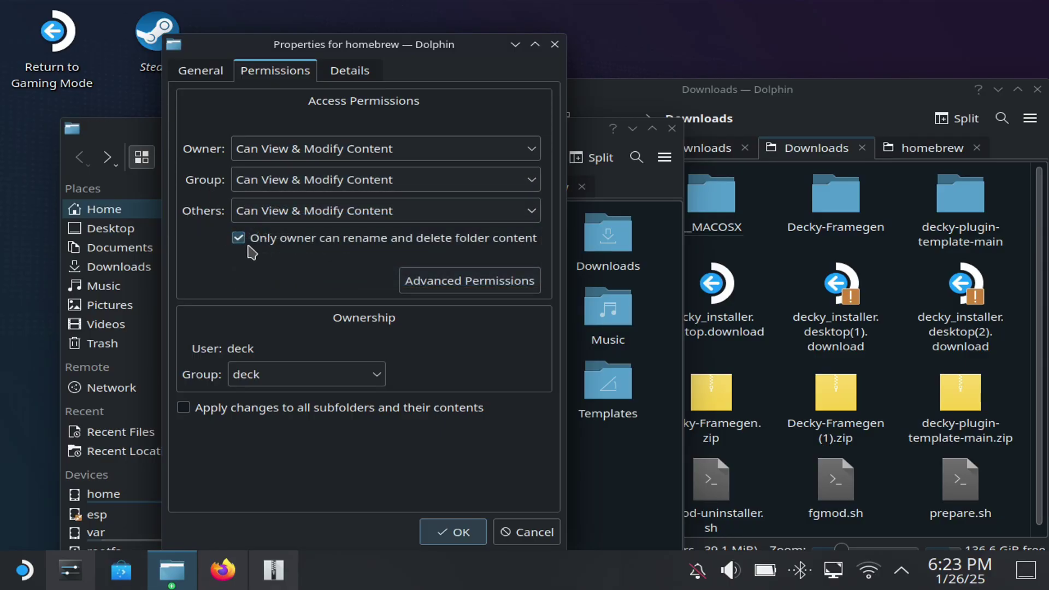
left_click(467, 535)
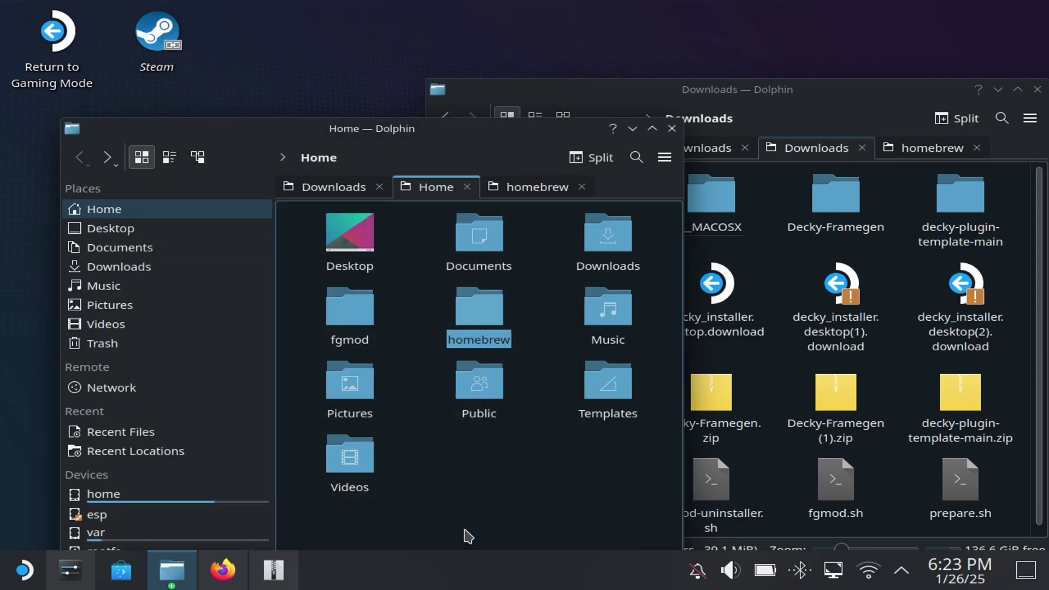
- Open the plugins folder inside homebrew and move its window clear of the Downloads window
double_click(477, 315)
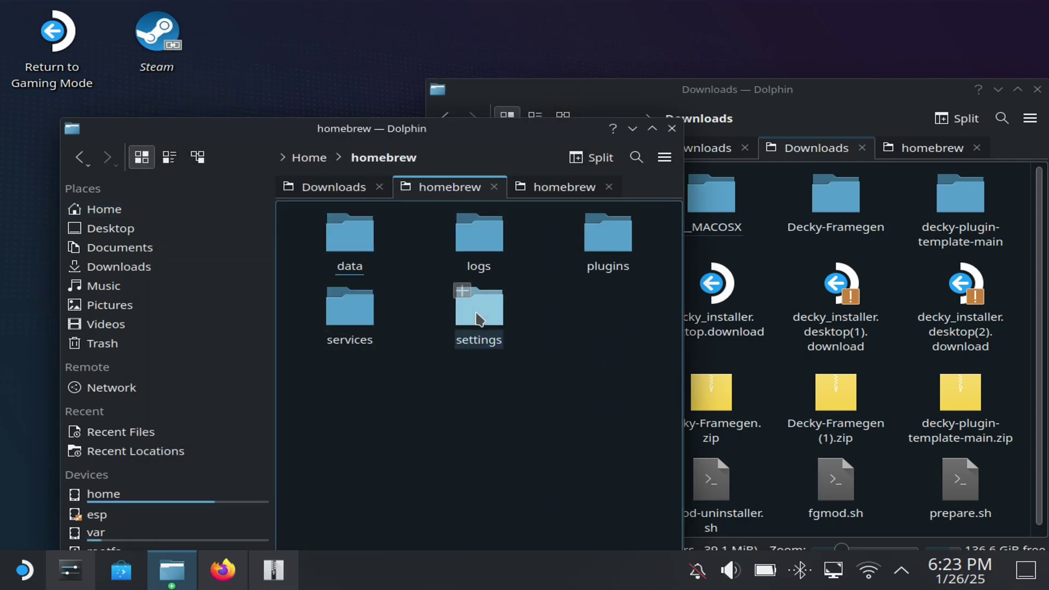
left_click(612, 242)
double_click(612, 242)
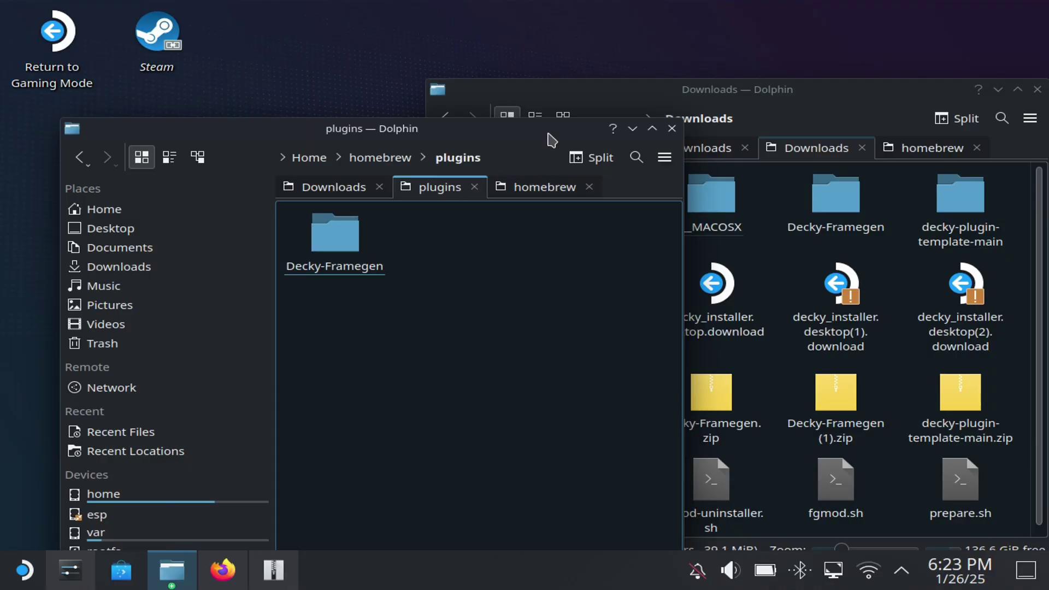
left_click_drag(548, 133, 432, 123)
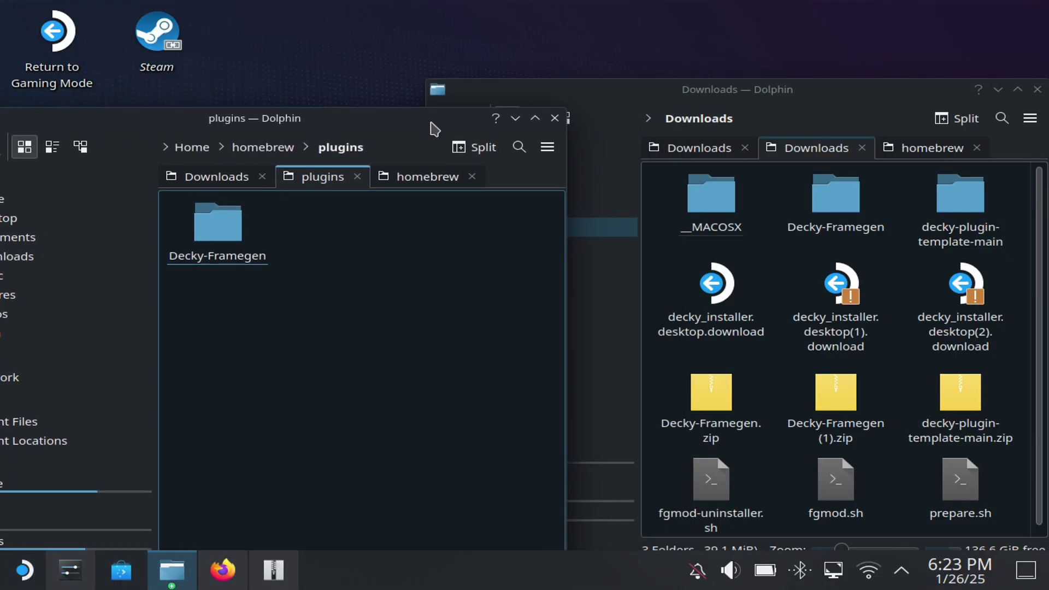
- Open the Decky-Framegen.zip archive from Downloads and place its window beside the plugins folder
left_click(835, 202)
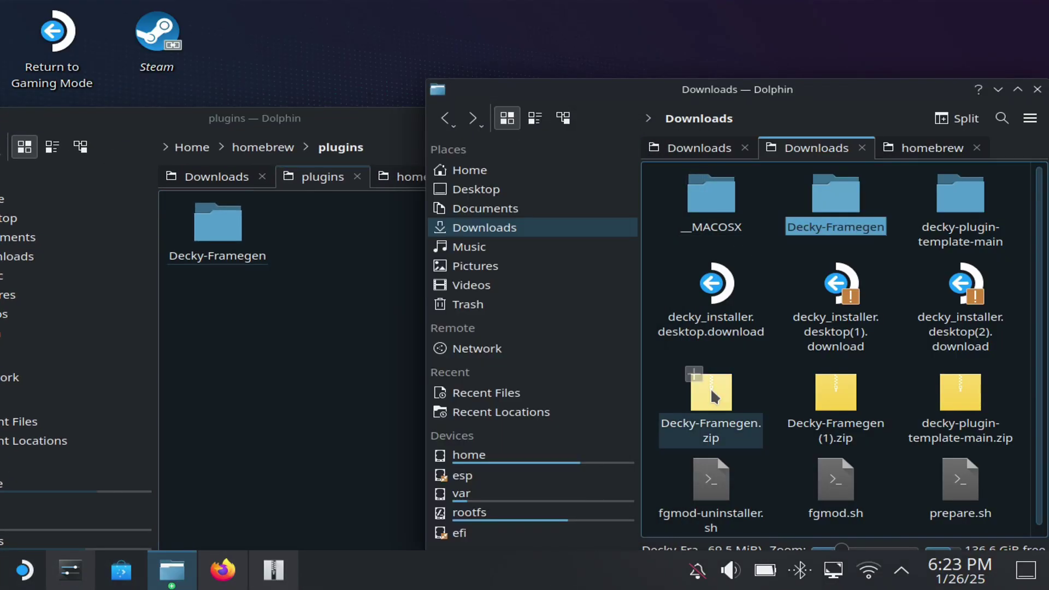
double_click(711, 391)
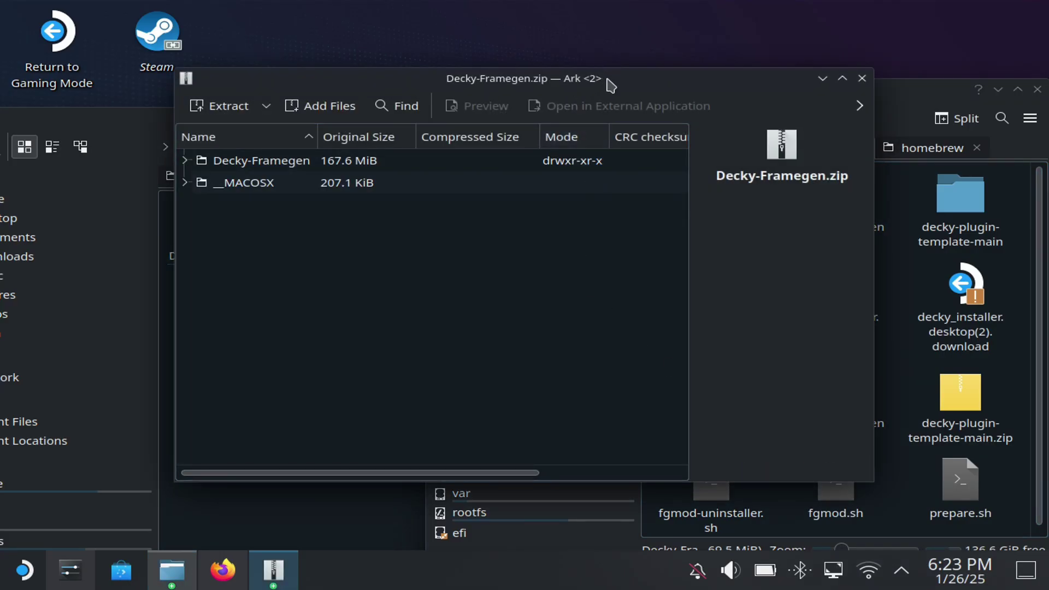
left_click_drag(611, 85, 922, 161)
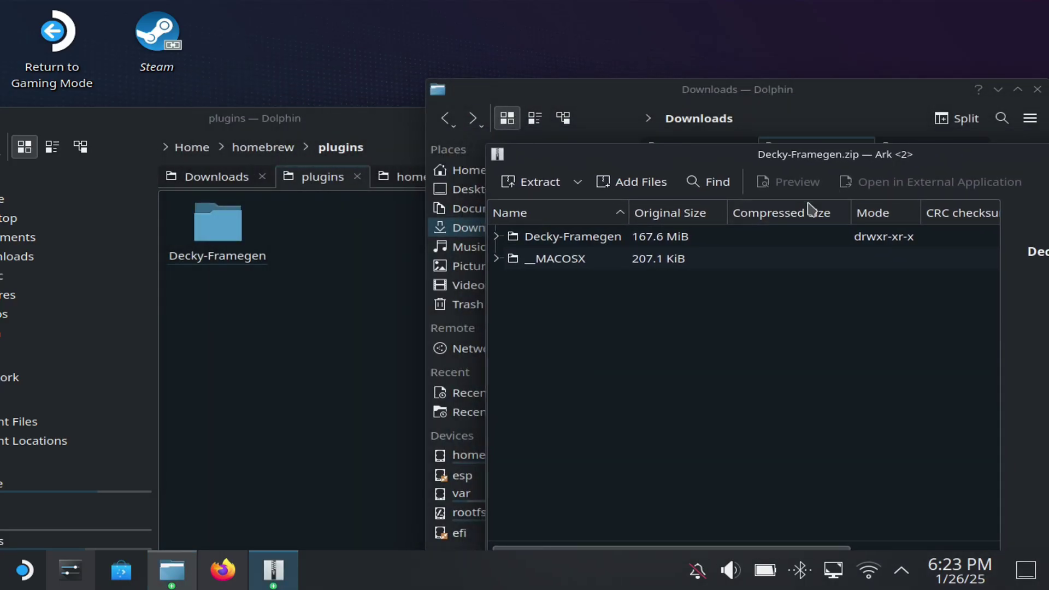
- Try to move the Decky-Framegen folder out of the archive, and close the archive and Downloads windows
left_click(704, 240)
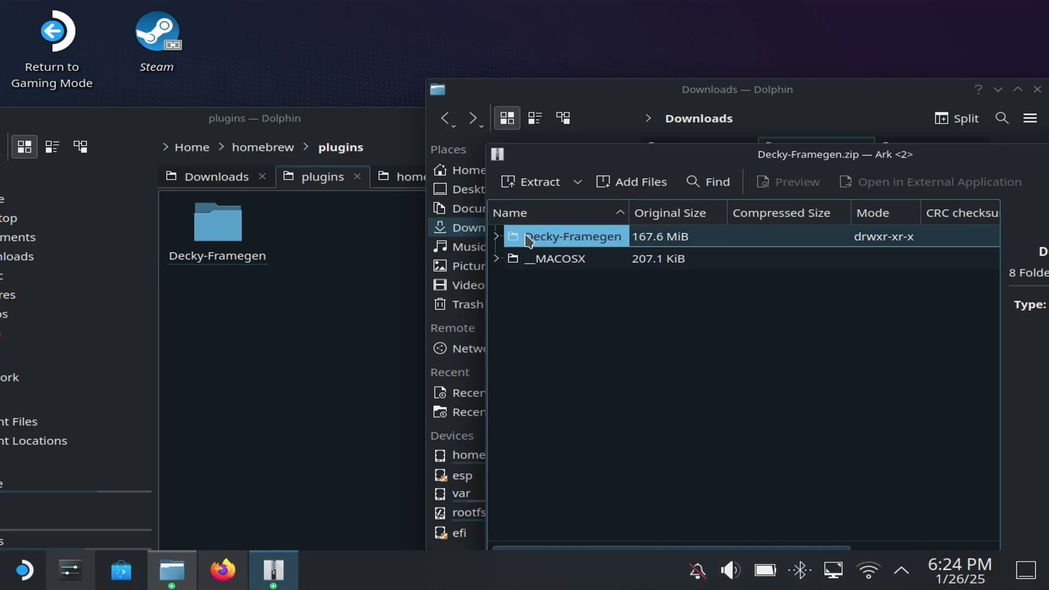
left_click_drag(527, 240, 581, 304)
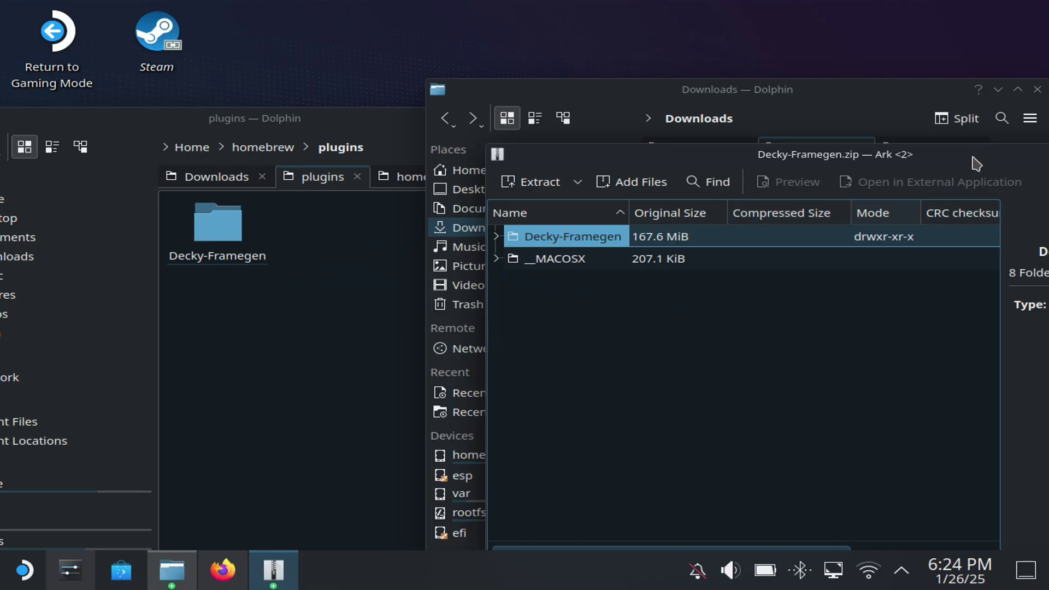
left_click_drag(977, 164, 766, 156)
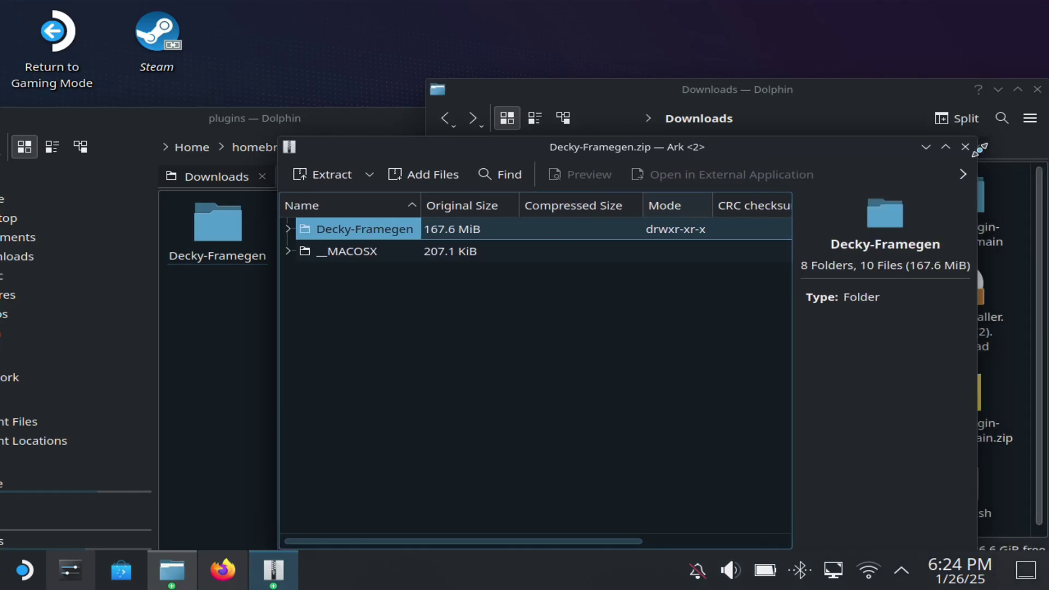
left_click(963, 146)
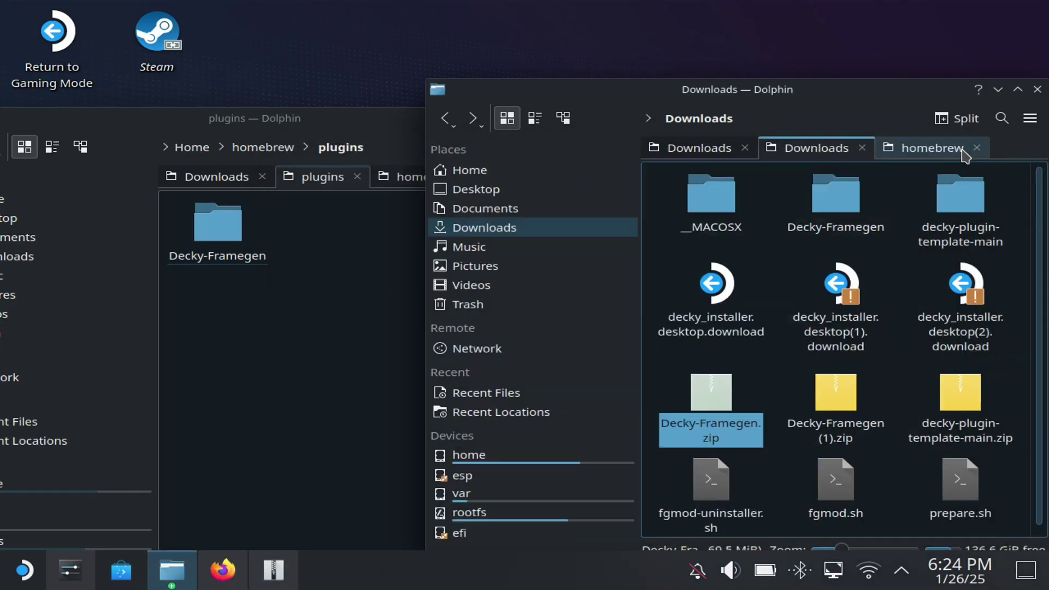
left_click(1038, 90)
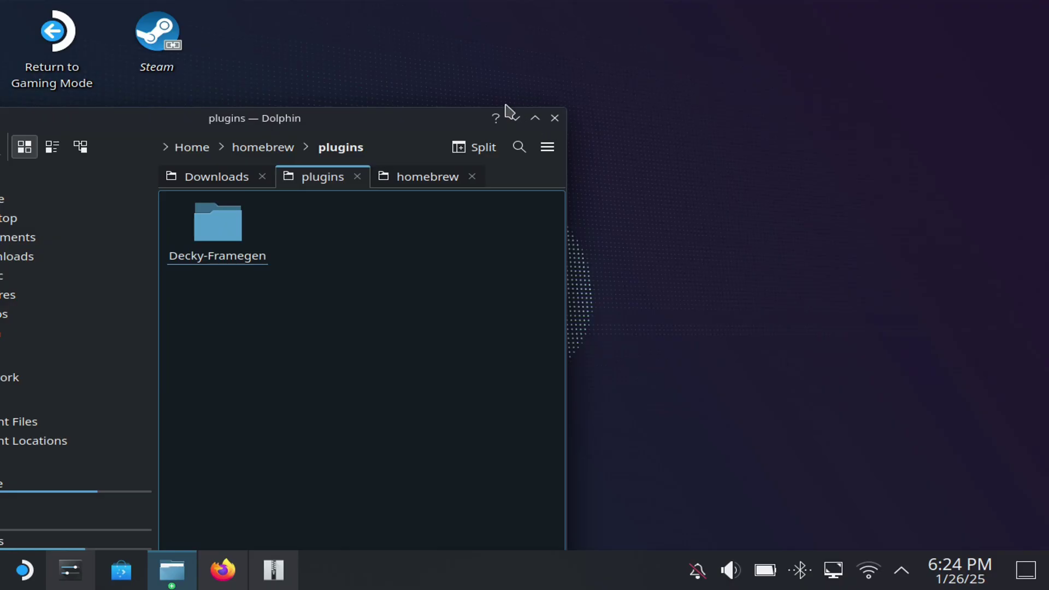
- Minimize the plugins window, return to Gaming Mode, and install the FG Mod from the Decky Framegen plugin
left_click(515, 118)
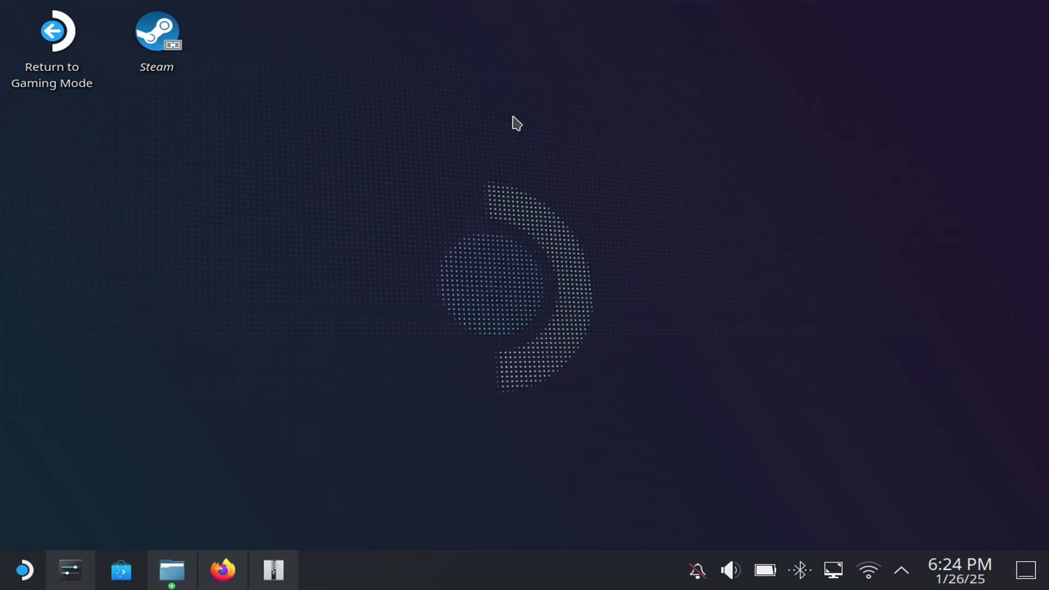
double_click(67, 67)
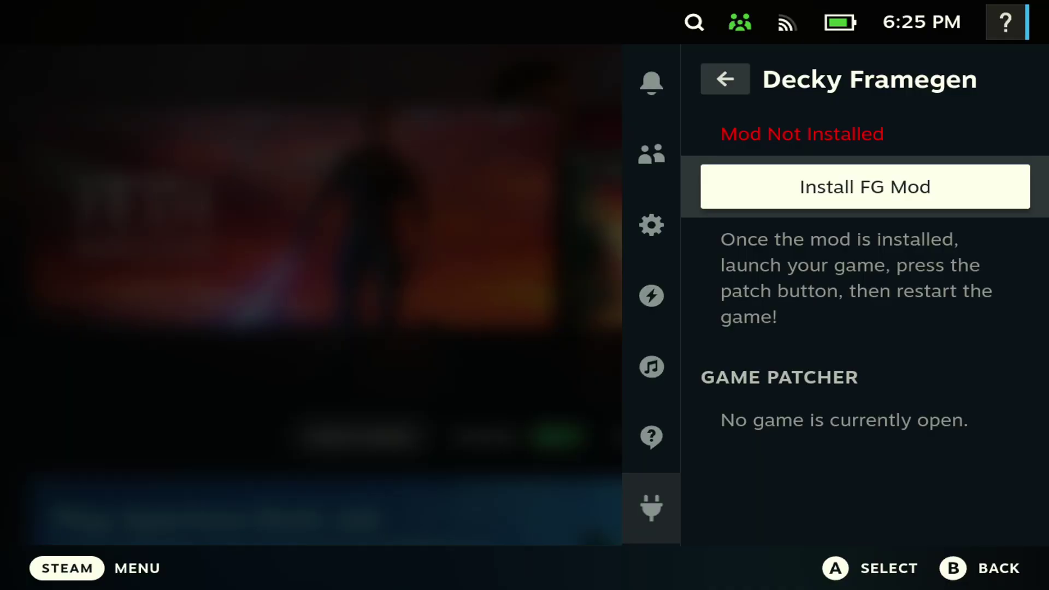
key("Return")
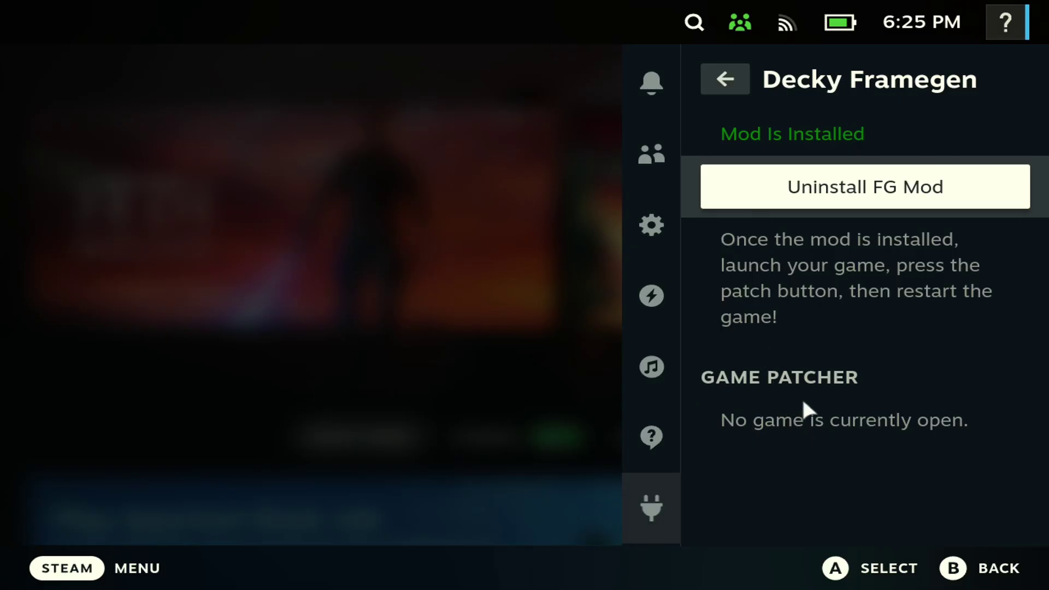
- Launch Hogwarts Legacy from Recent Games and patch it with the Decky Framegen game patcher
left_click(592, 378)
key("Right")
key("Right")
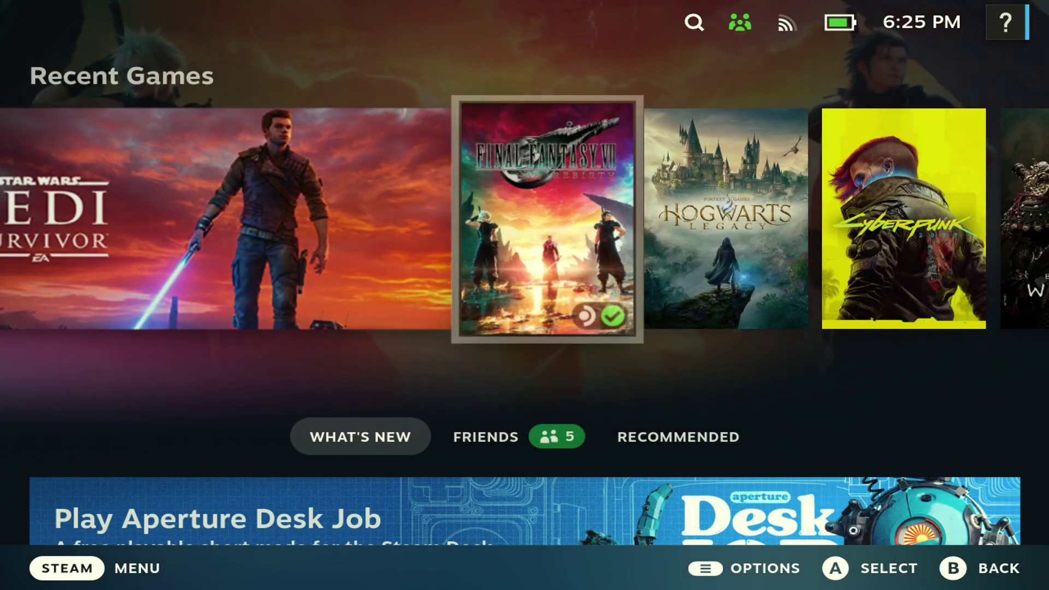
key("Return")
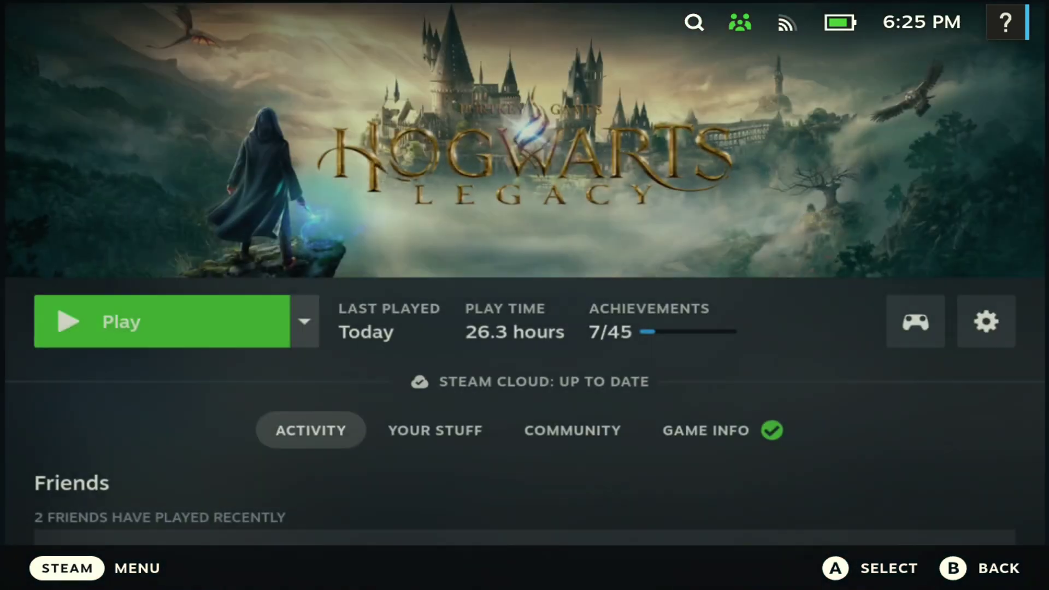
key("Return")
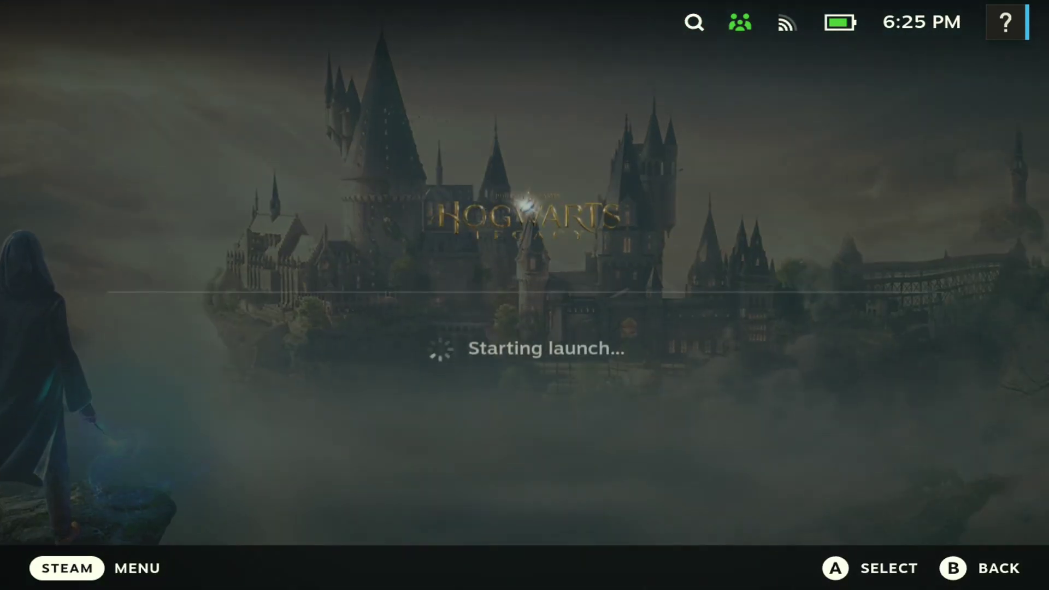
key("ctrl+2")
key("Return")
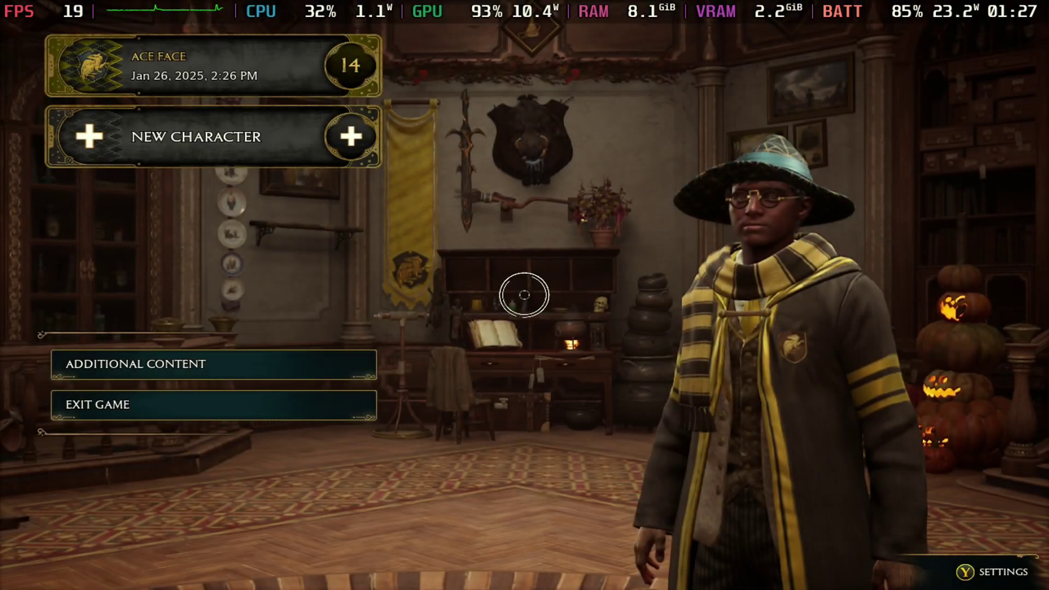
- Open the game's display options and check the Decky Framegen game patcher entry for Hogwarts Legacy
key("y")
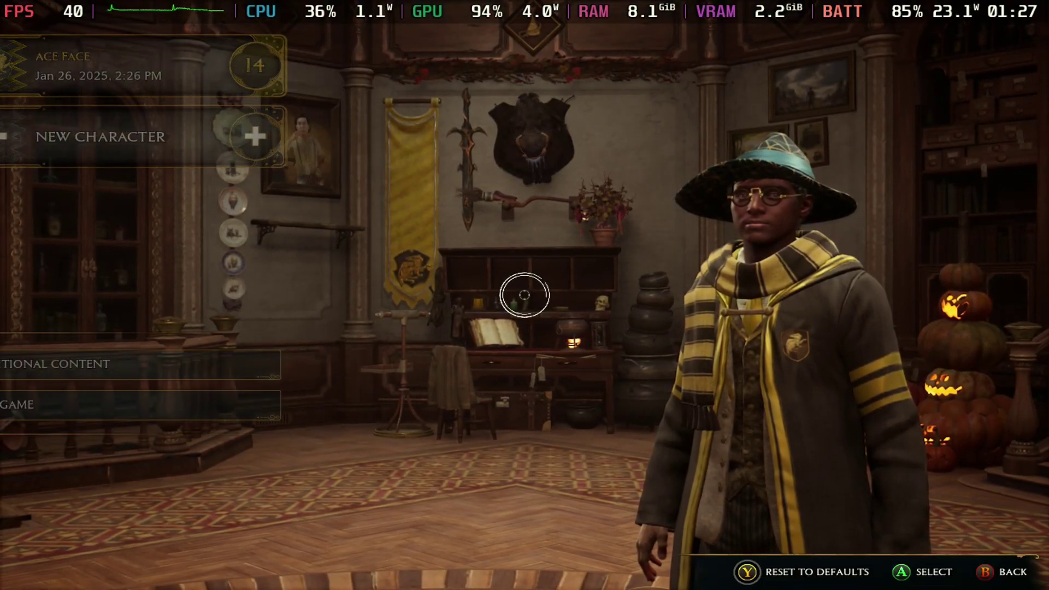
key("ctrl+2")
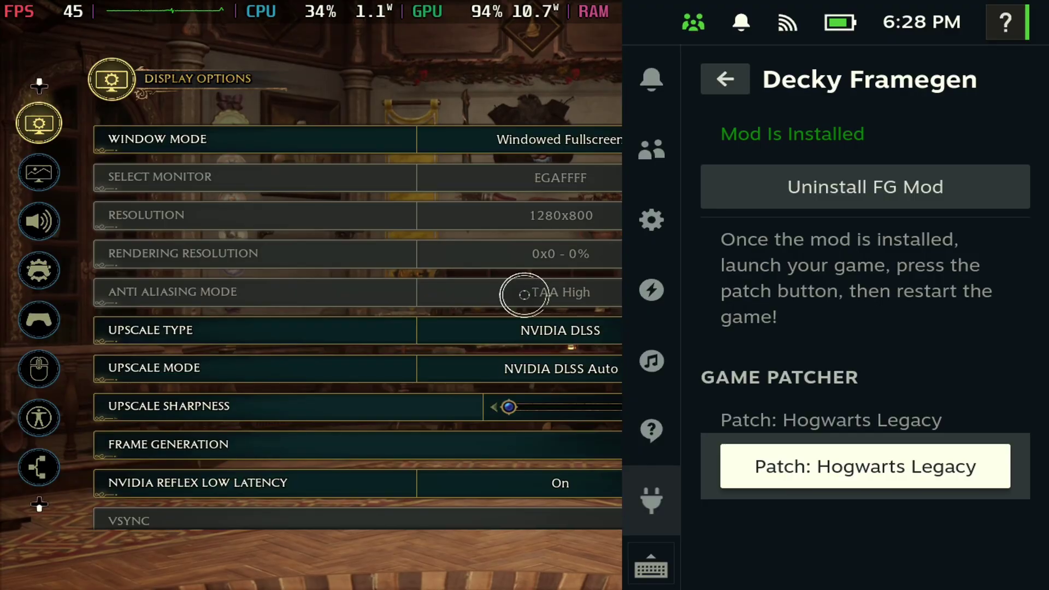
key("Escape")
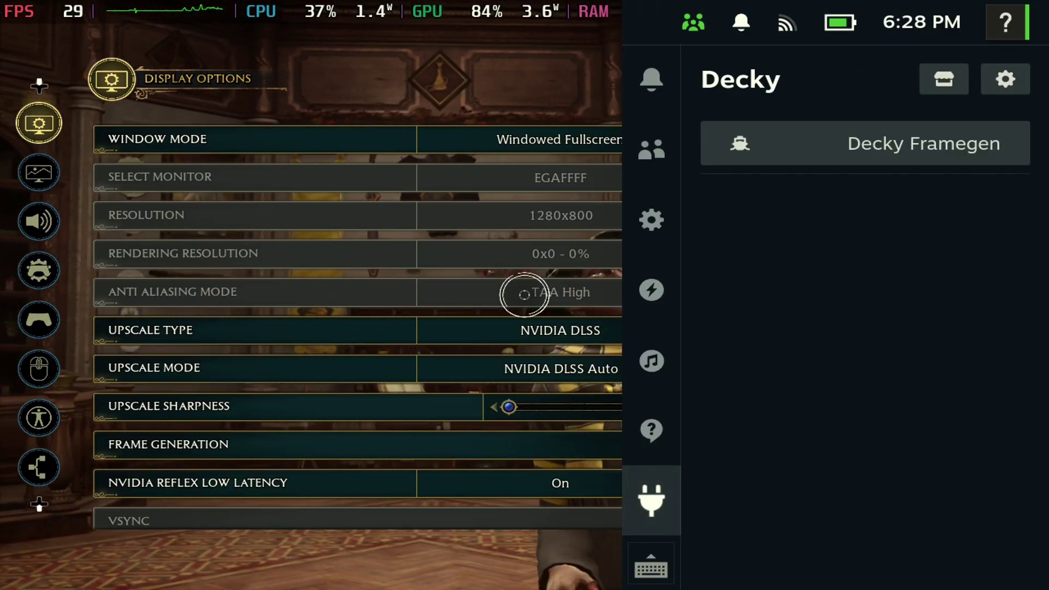
key("Escape")
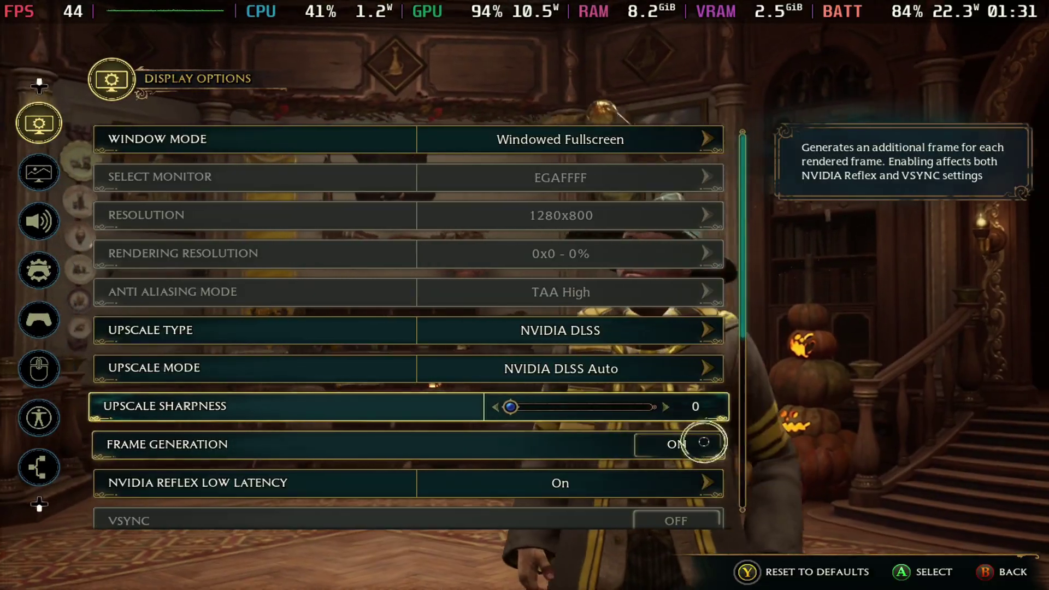
- Turn Frame Generation off, set Upscale Type to AMD FSR 2, and leave the display options
left_click(703, 441)
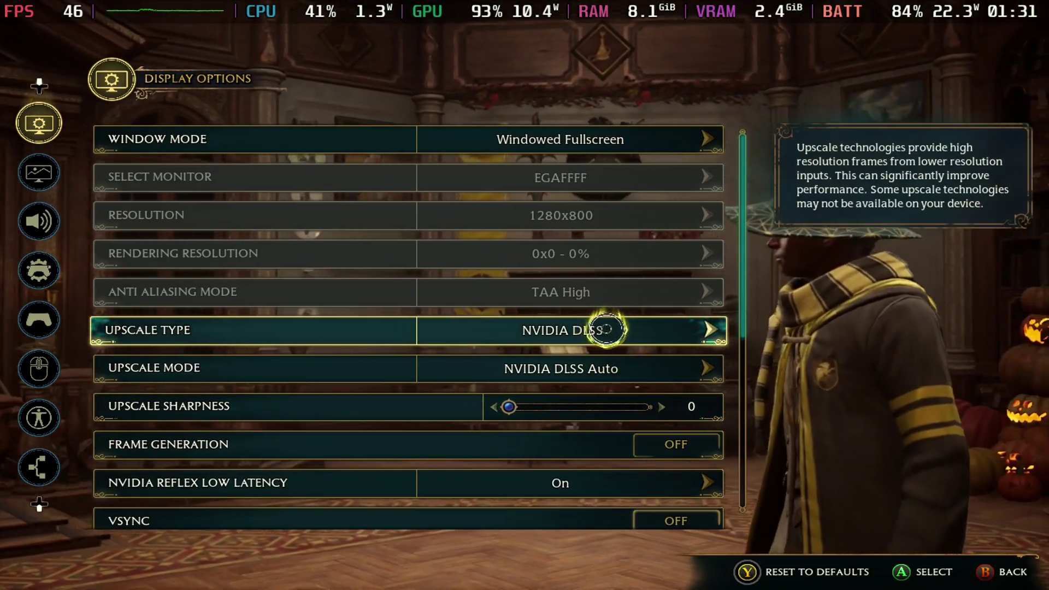
left_click(605, 328)
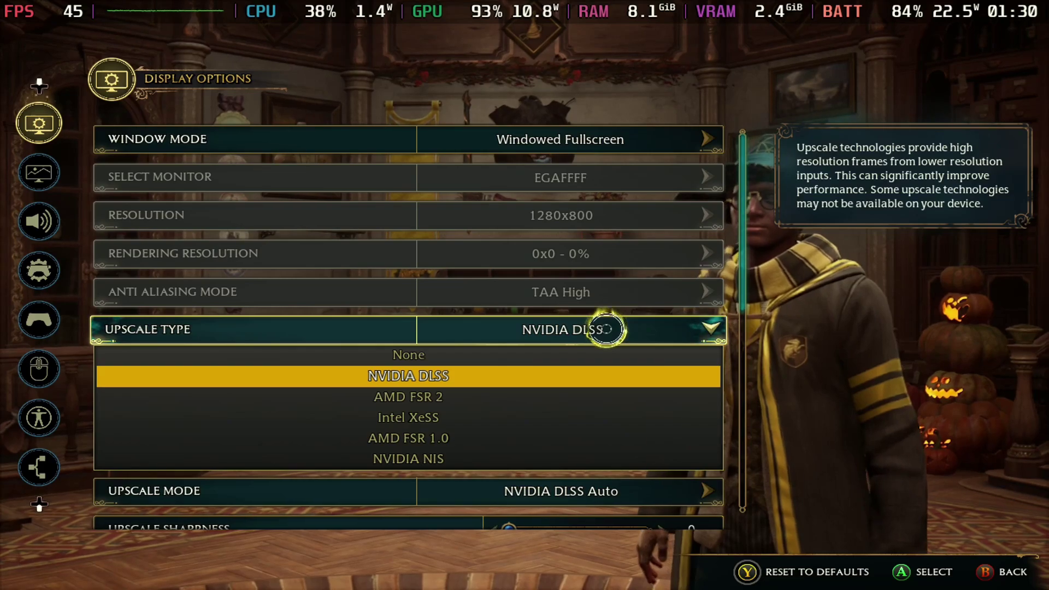
left_click(622, 405)
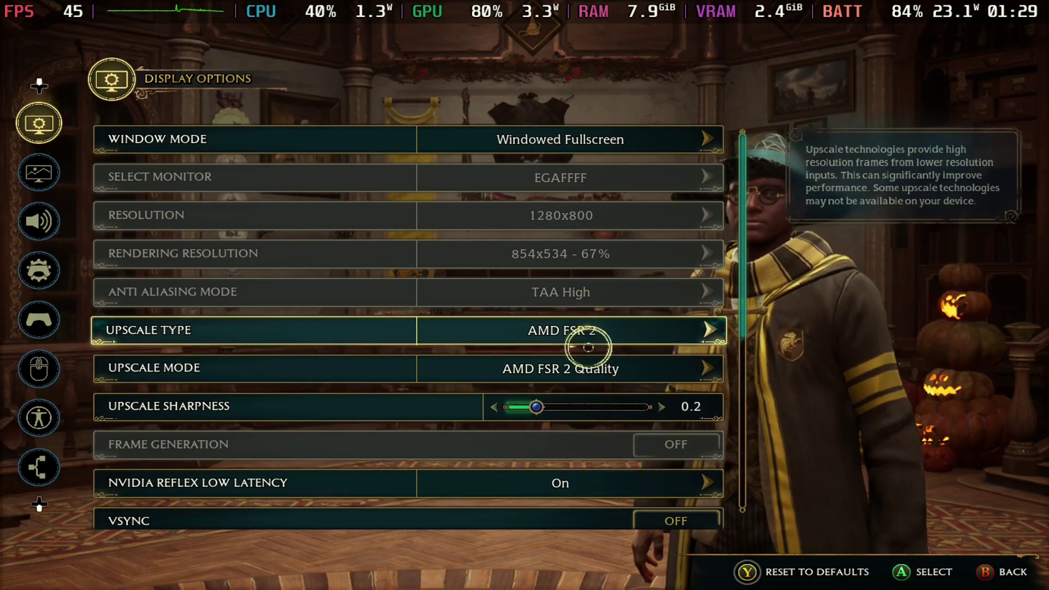
key("Escape")
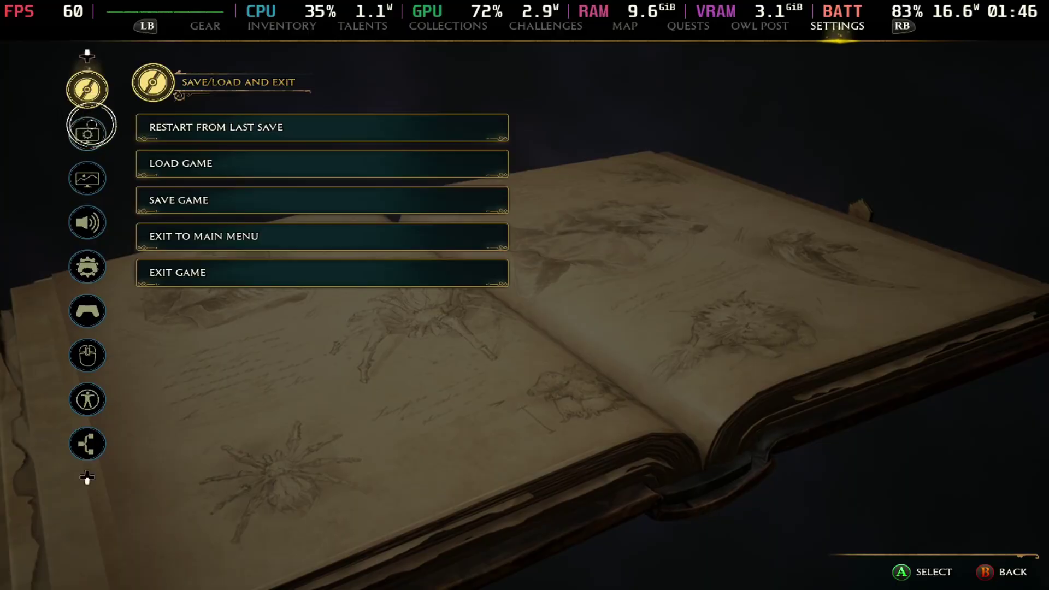
- Set Upscale Type to None in the in-game display options and run through the open area to test performance
left_click(91, 130)
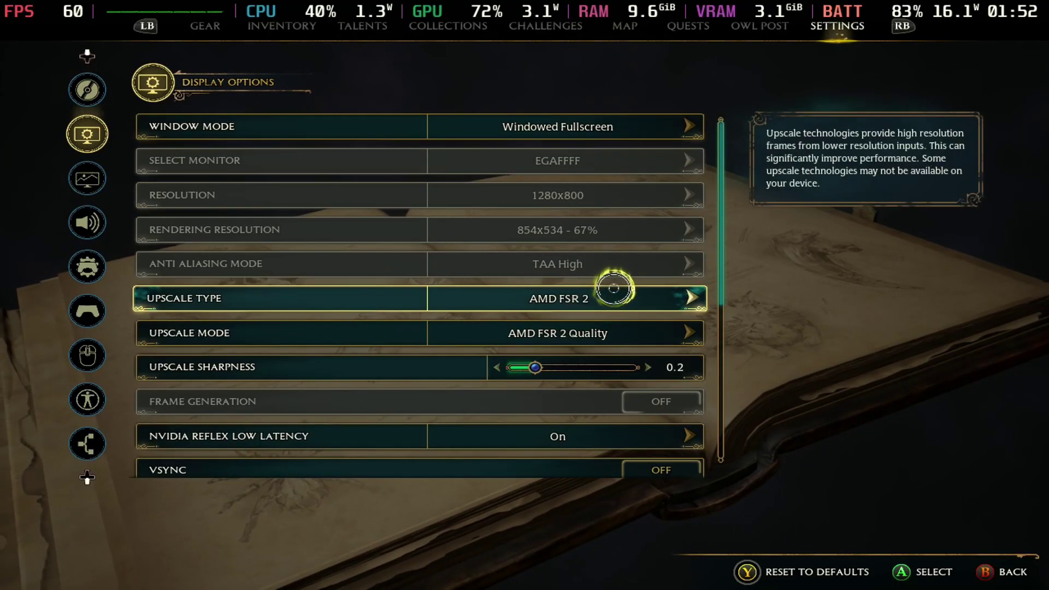
left_click(614, 288)
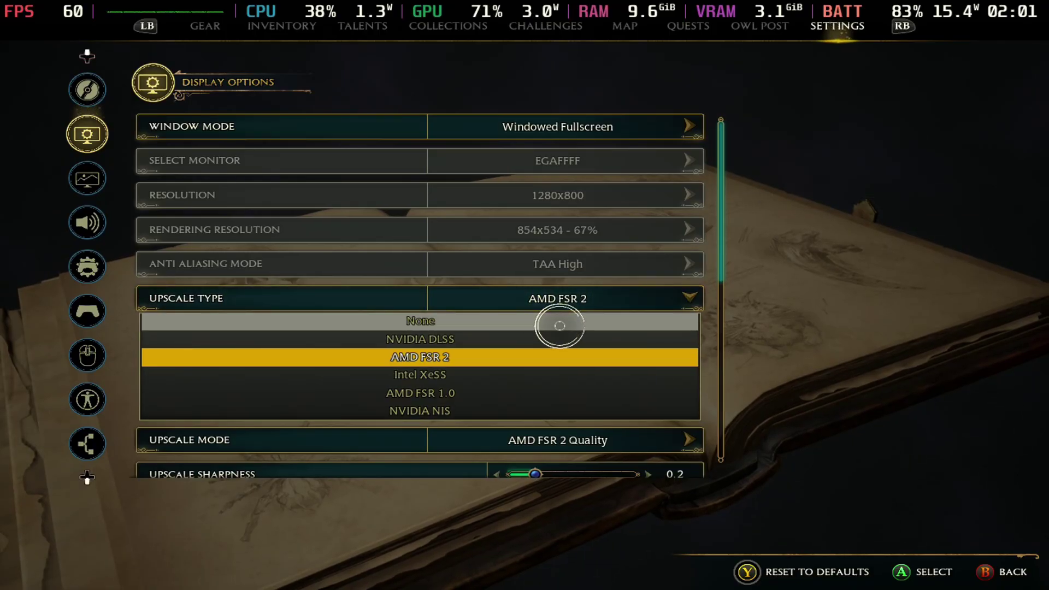
left_click(559, 326)
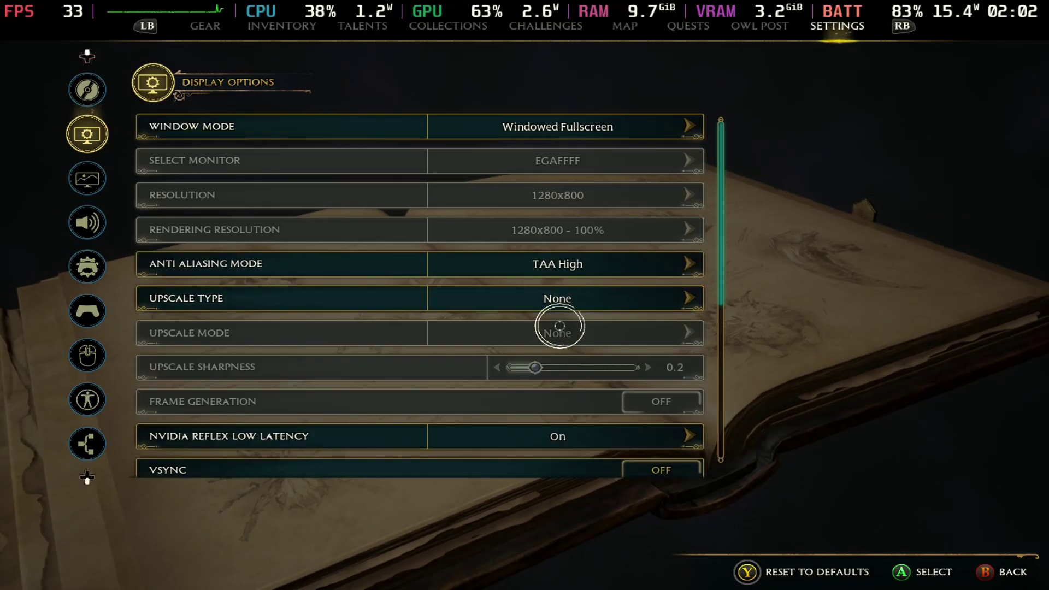
scroll(632, 316, "down", 5)
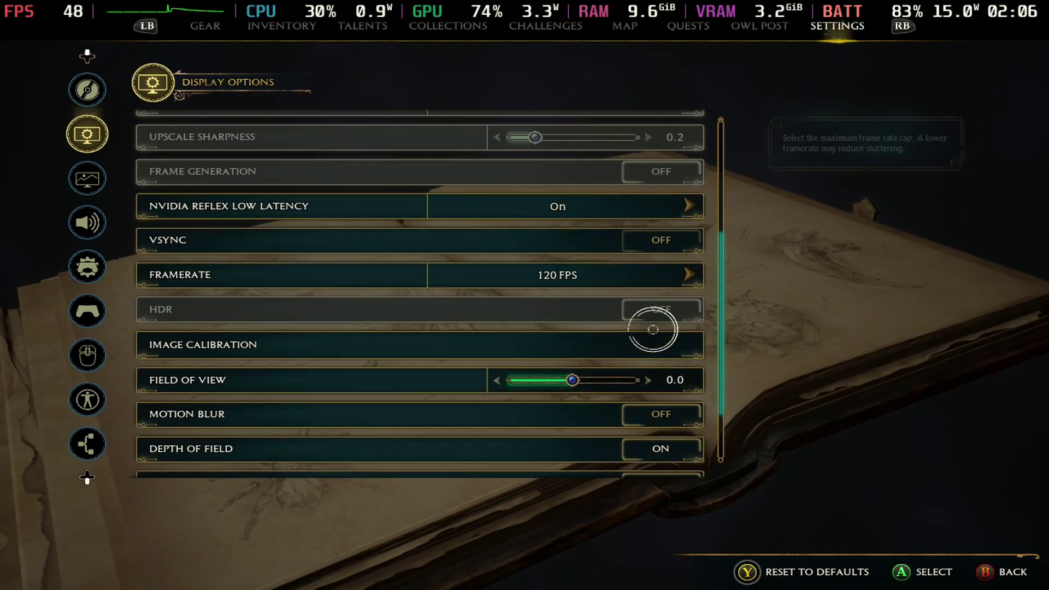
scroll(654, 325, "down", 3)
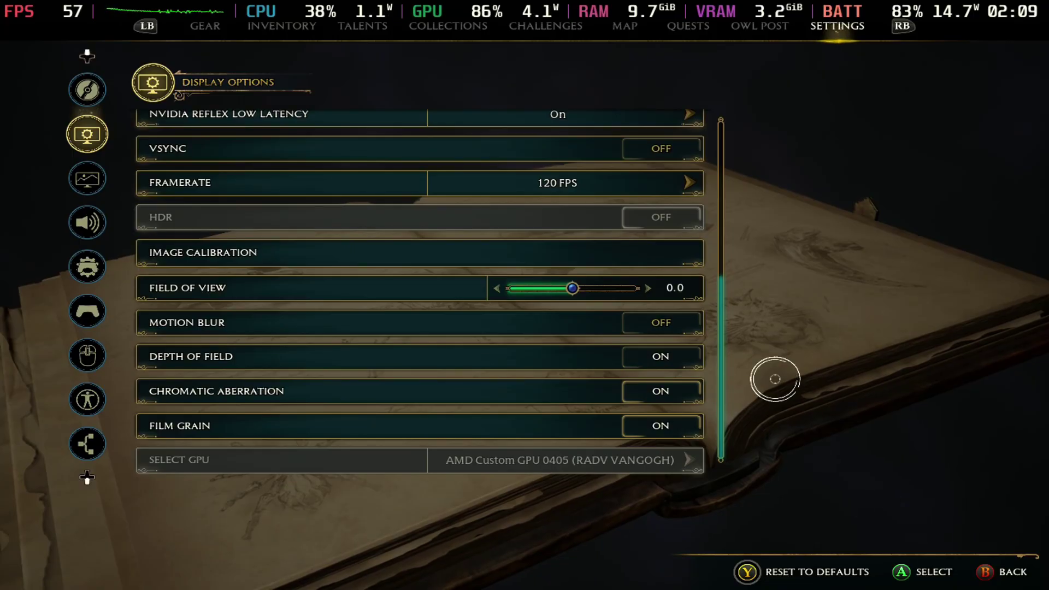
key("Escape")
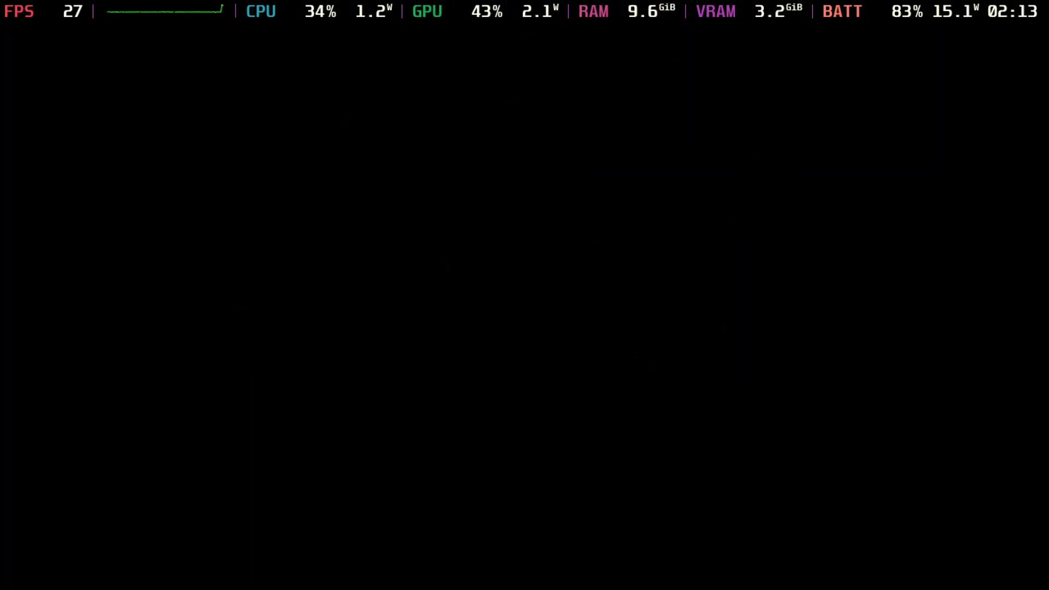
key("w")
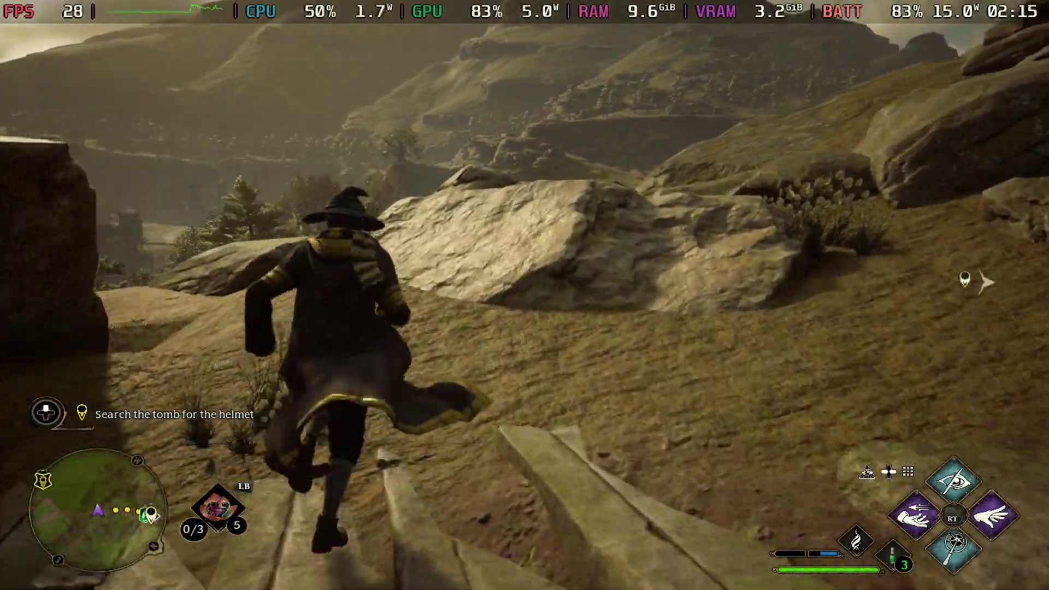
key("w")
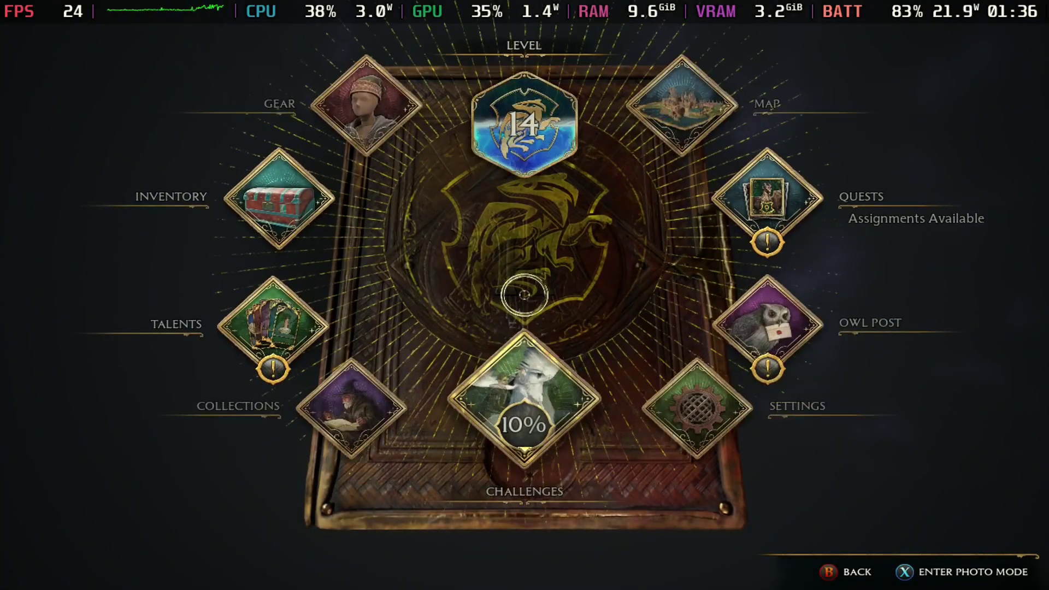
- Set Upscale Type to AMD FSR 2 in the in-game display options and return to the game
left_click(701, 416)
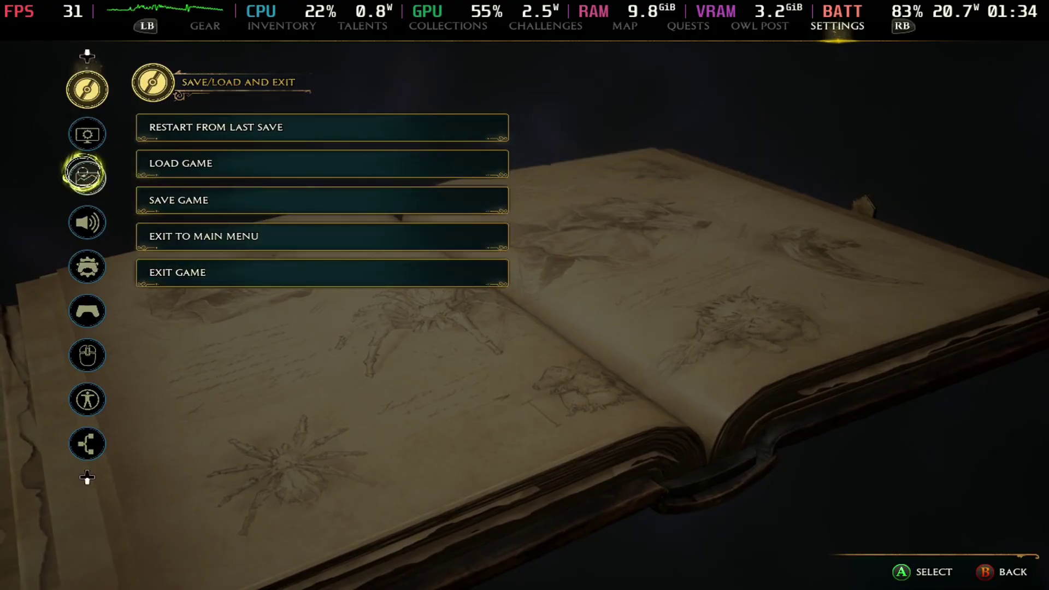
left_click(84, 175)
left_click(82, 135)
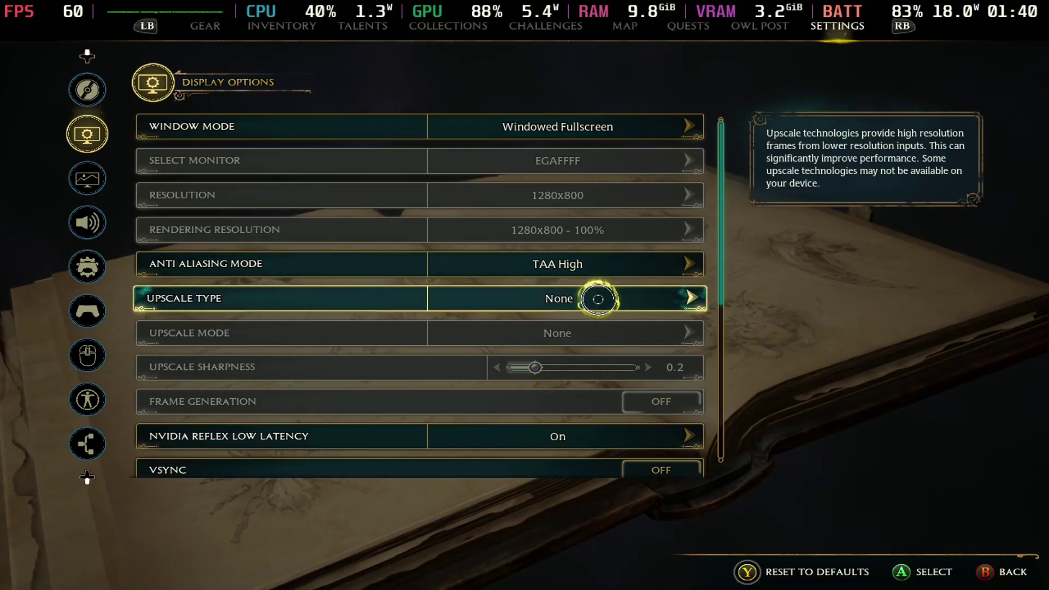
left_click(598, 299)
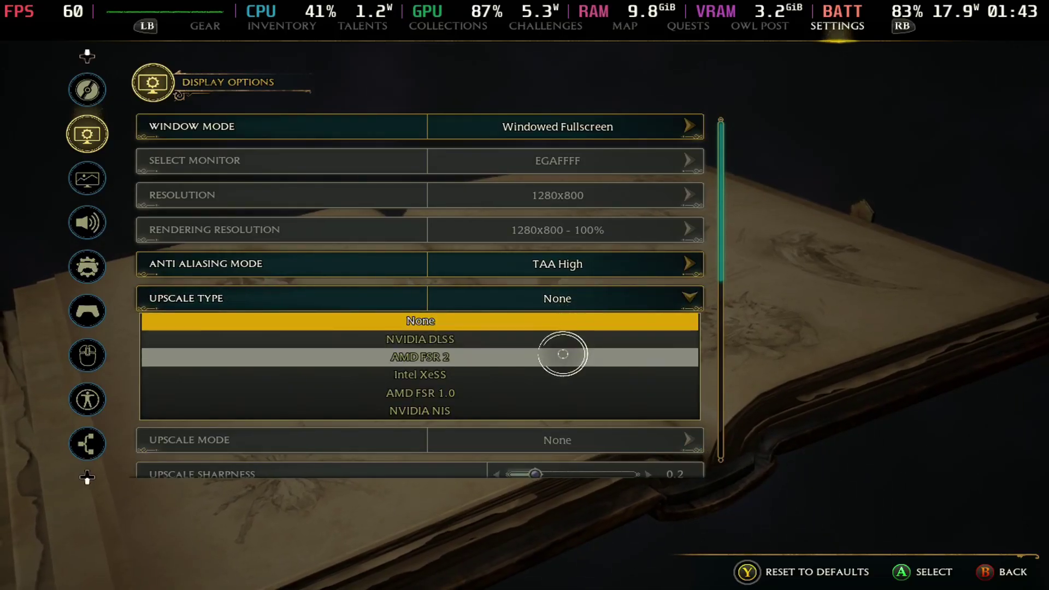
left_click(562, 354)
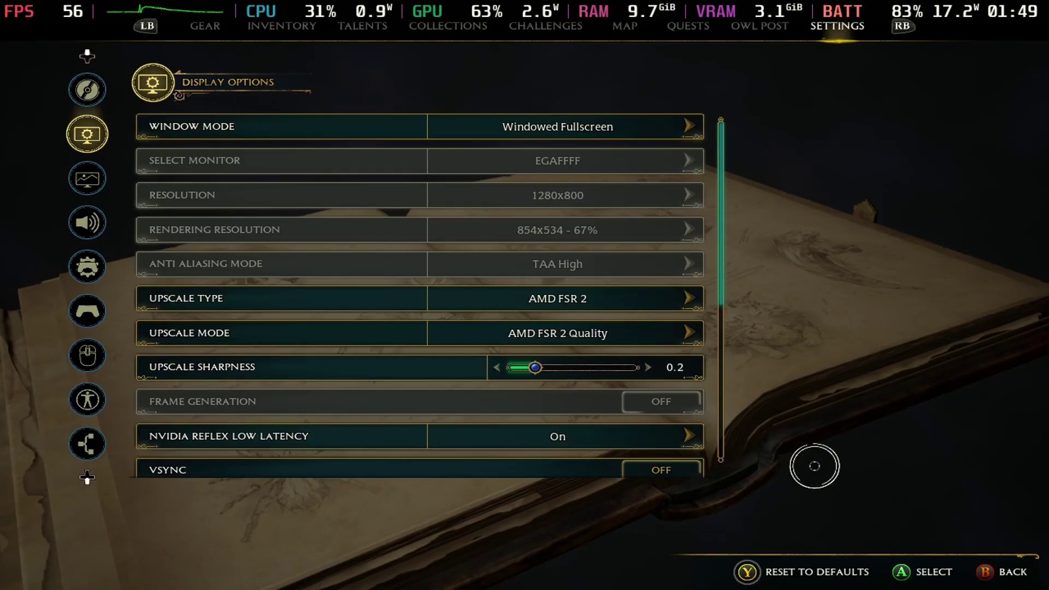
key("Escape")
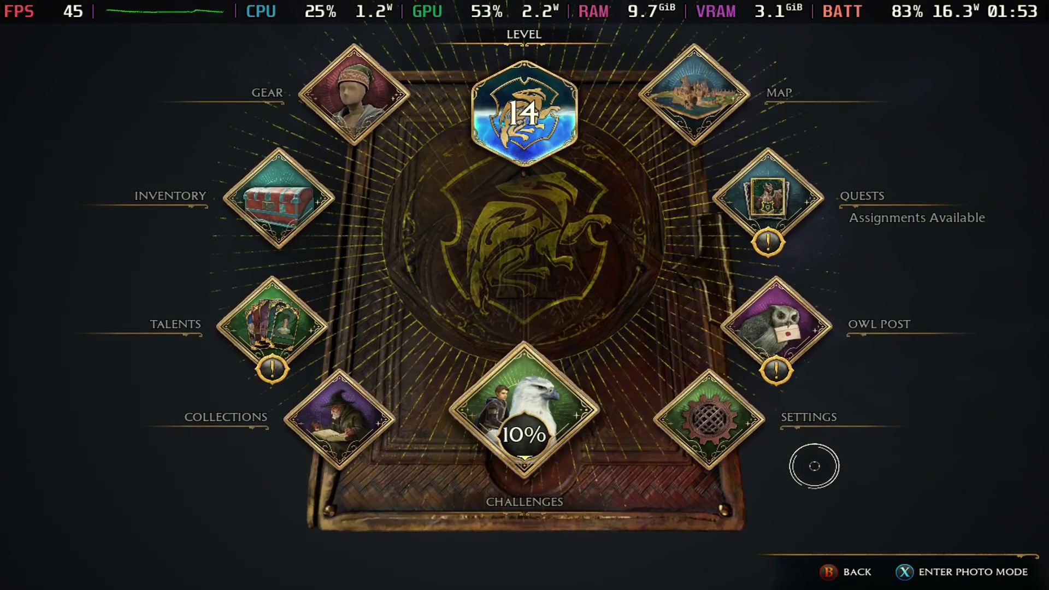
key("Escape")
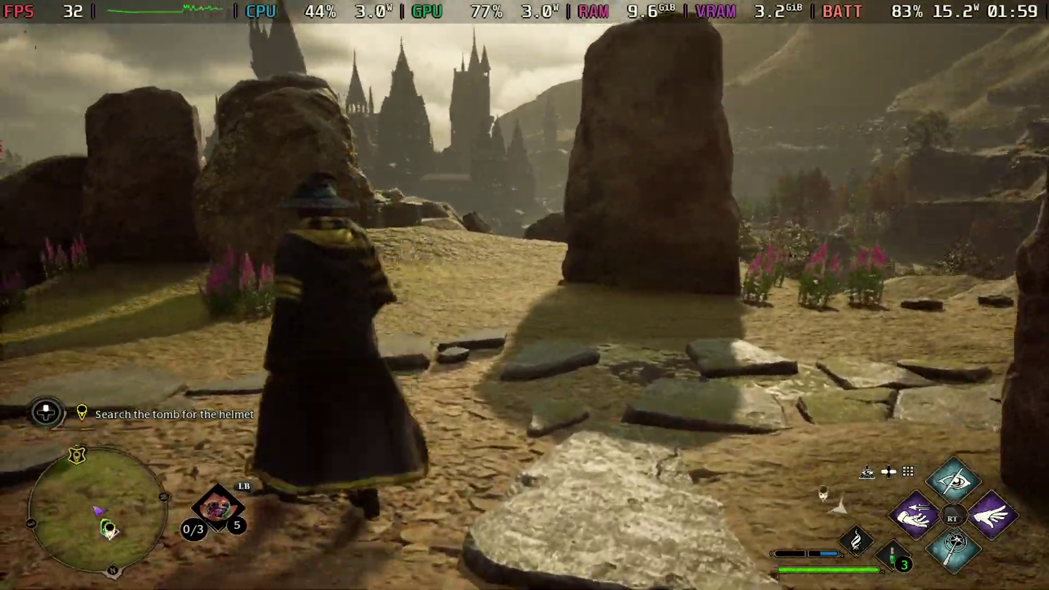
- Run the character through the North Hogwarts Region and examine the frame rate with AMD FSR 2 upscaling
key("w")
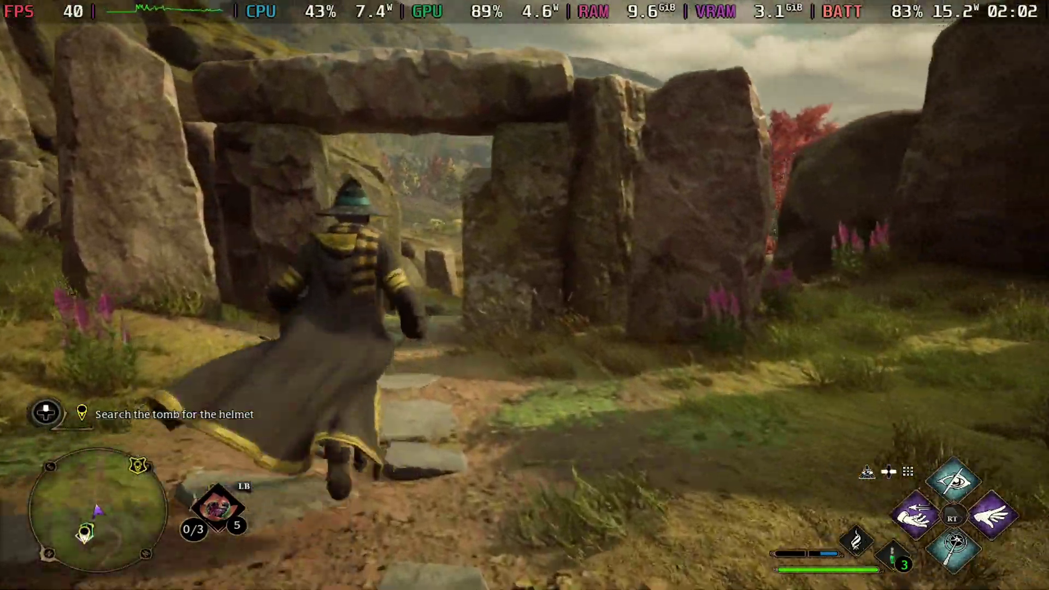
key("w")
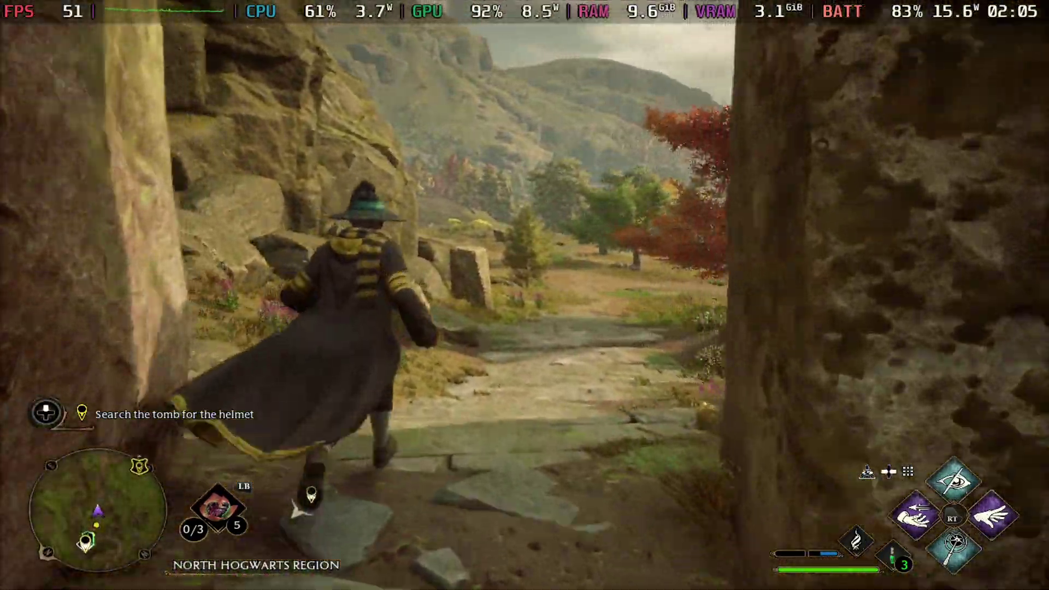
key("w")
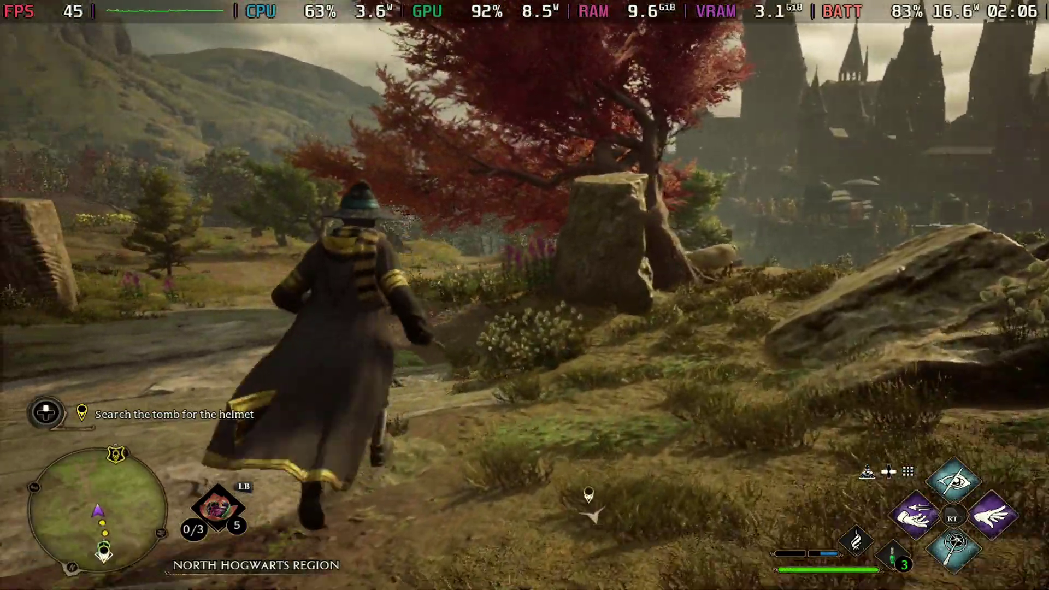
key("w")
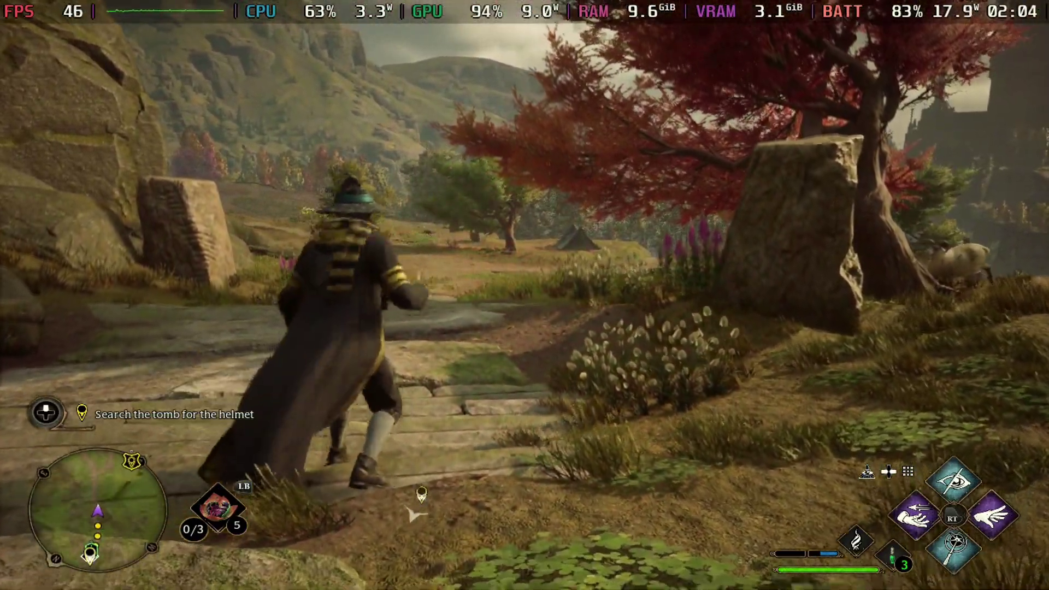
key("w")
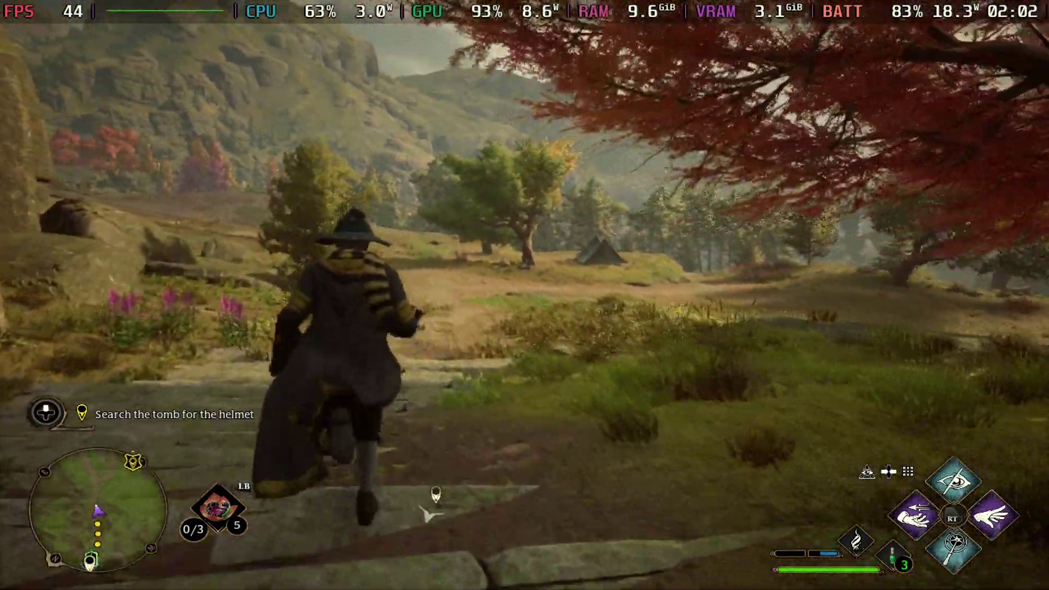
key("w")
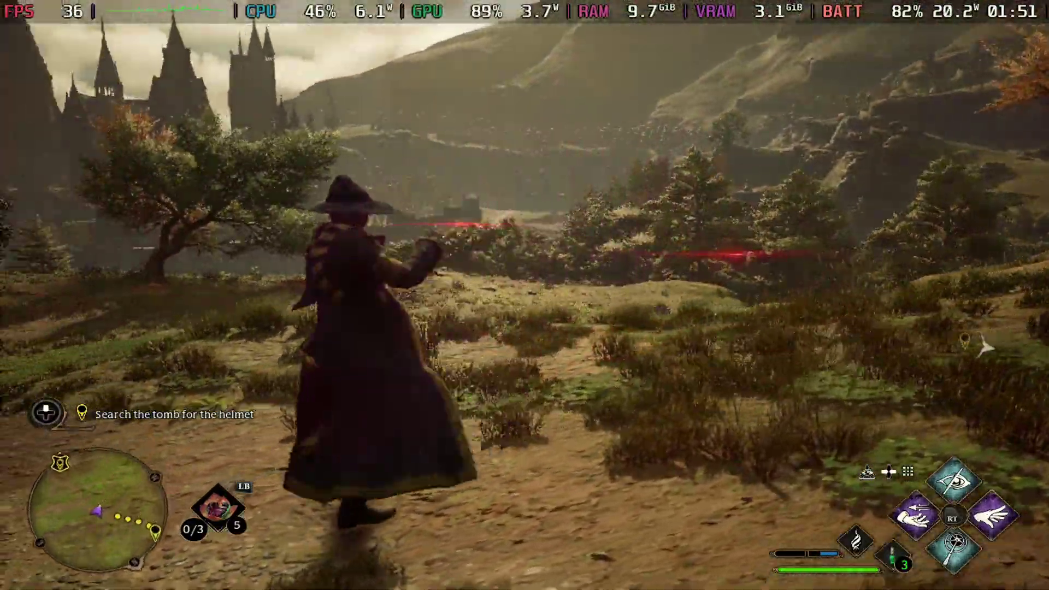
- Keep running along the dirt path and across the open grassland to check performance with AMD FSR 2
key("w")
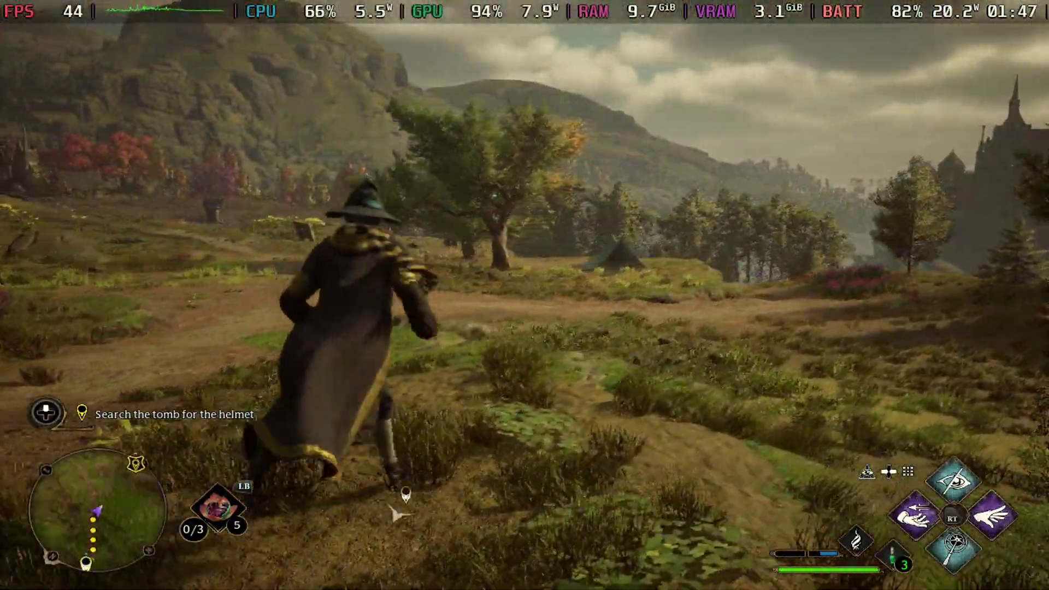
key("w")
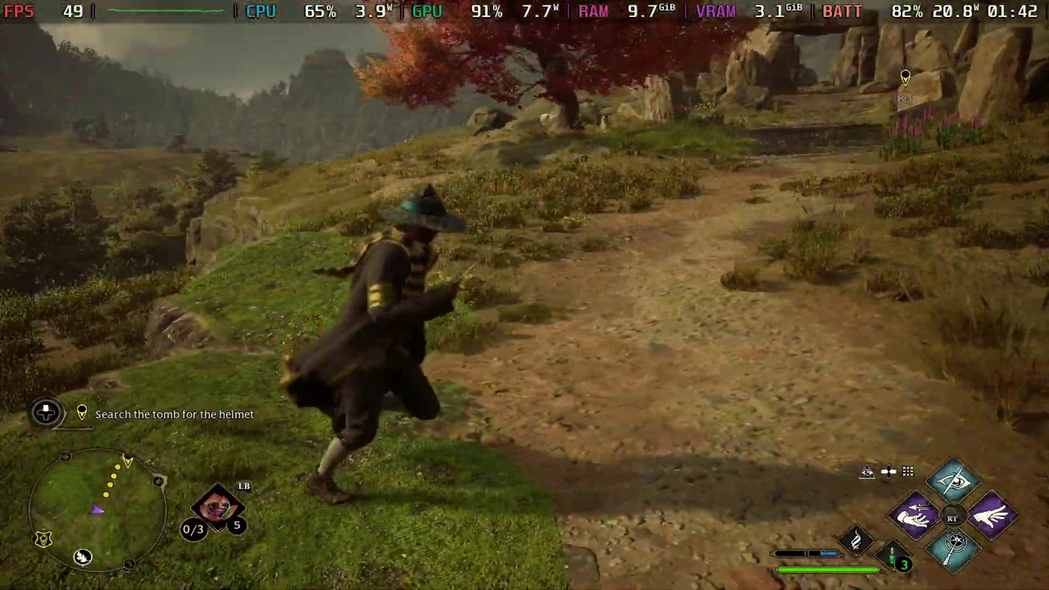
key("w")
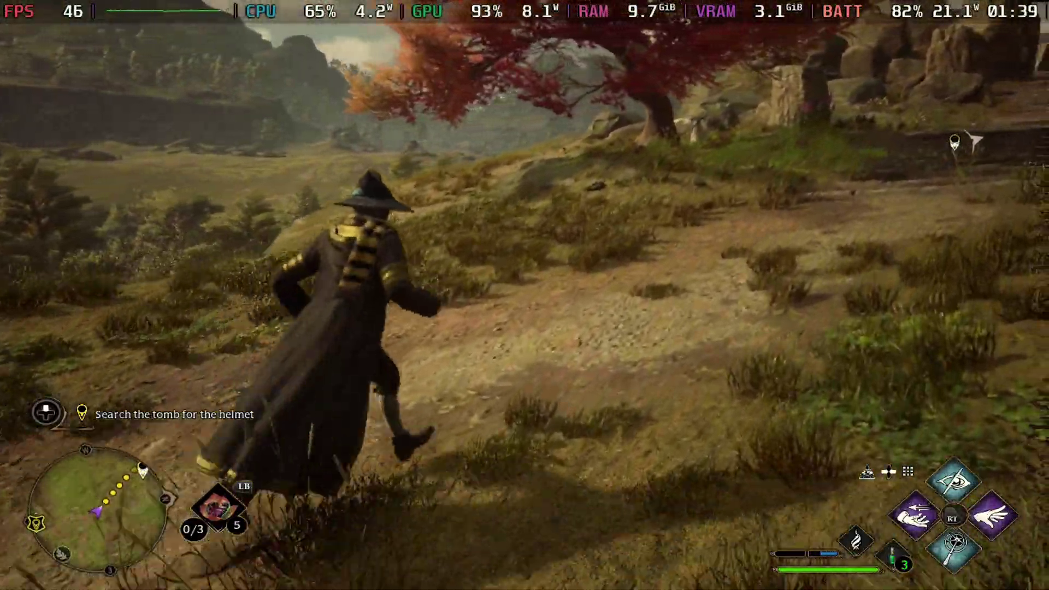
key("w")
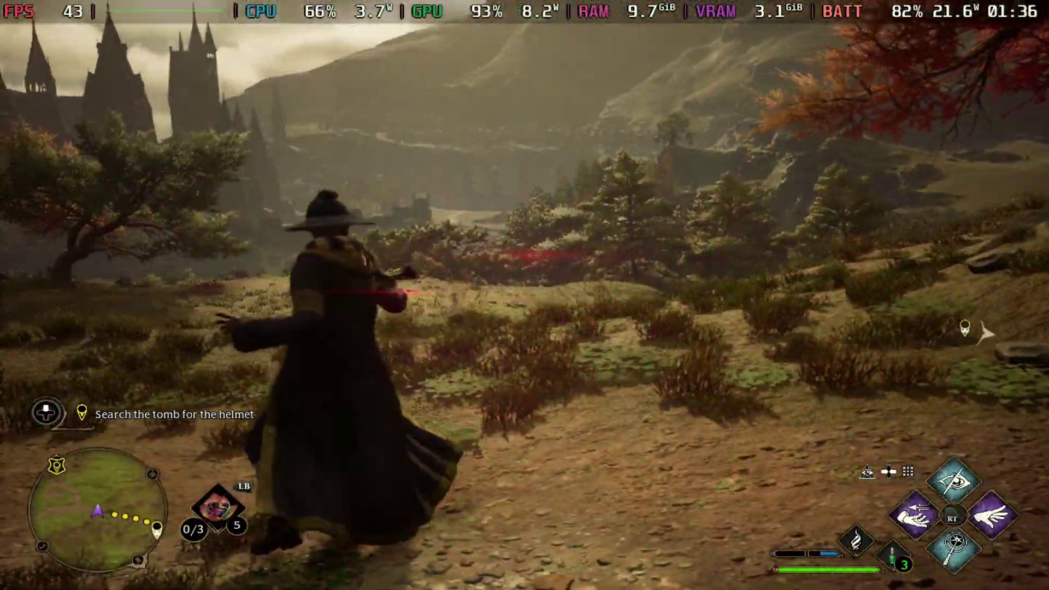
- Set Upscale Type to NVIDIA DLSS with Frame Generation on in the in-game display options, and return to the game
key("Escape")
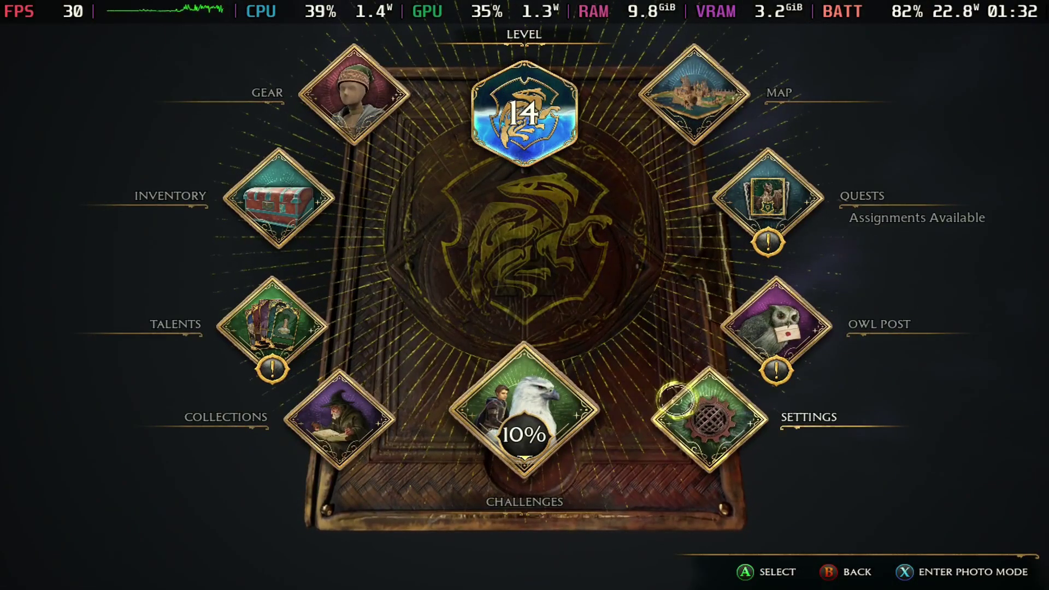
left_click(676, 401)
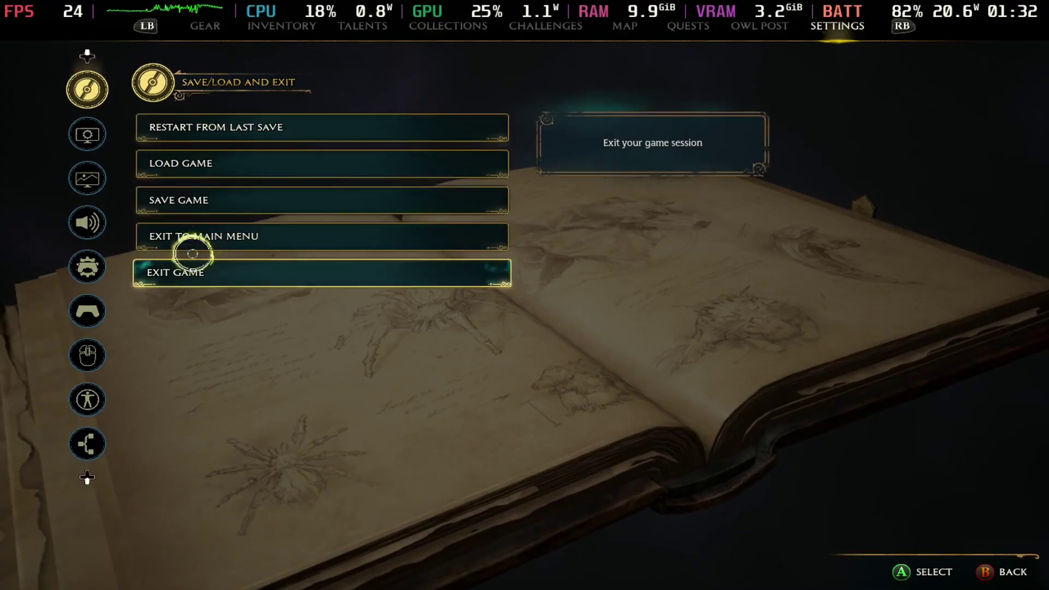
left_click(90, 183)
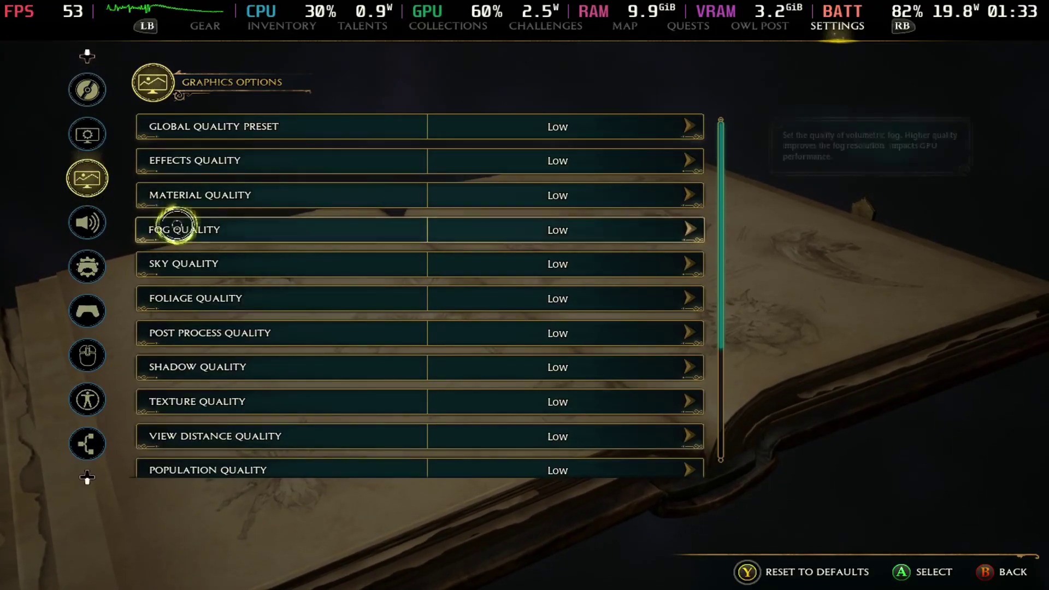
left_click(85, 133)
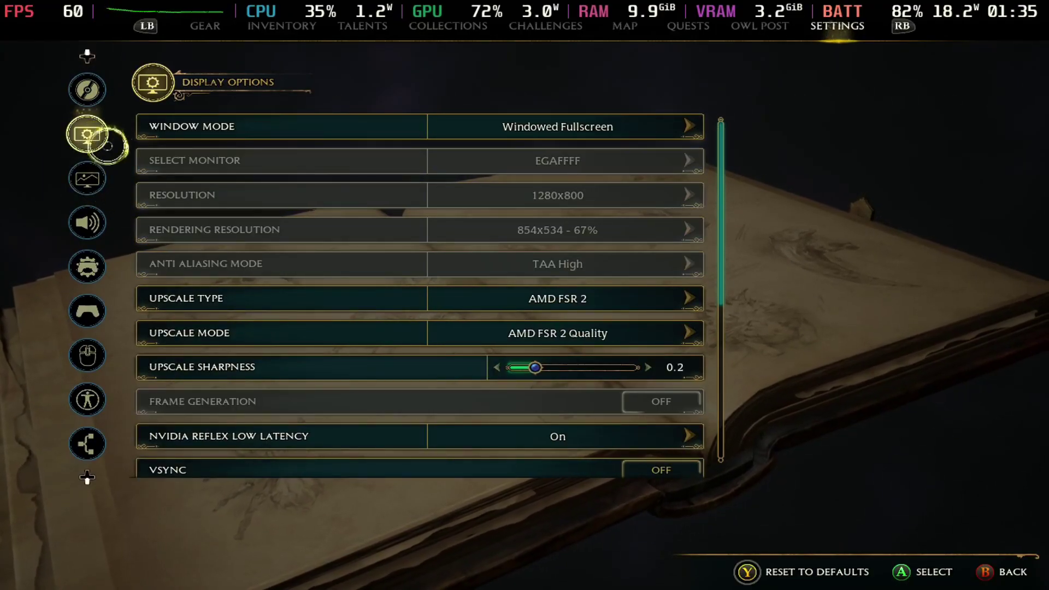
left_click(511, 298)
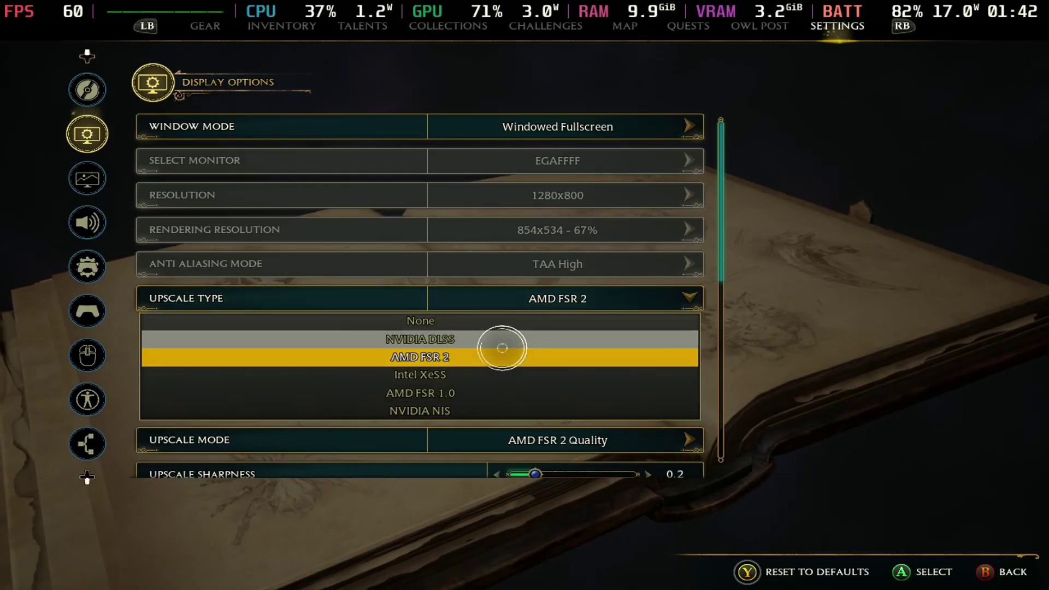
left_click(502, 339)
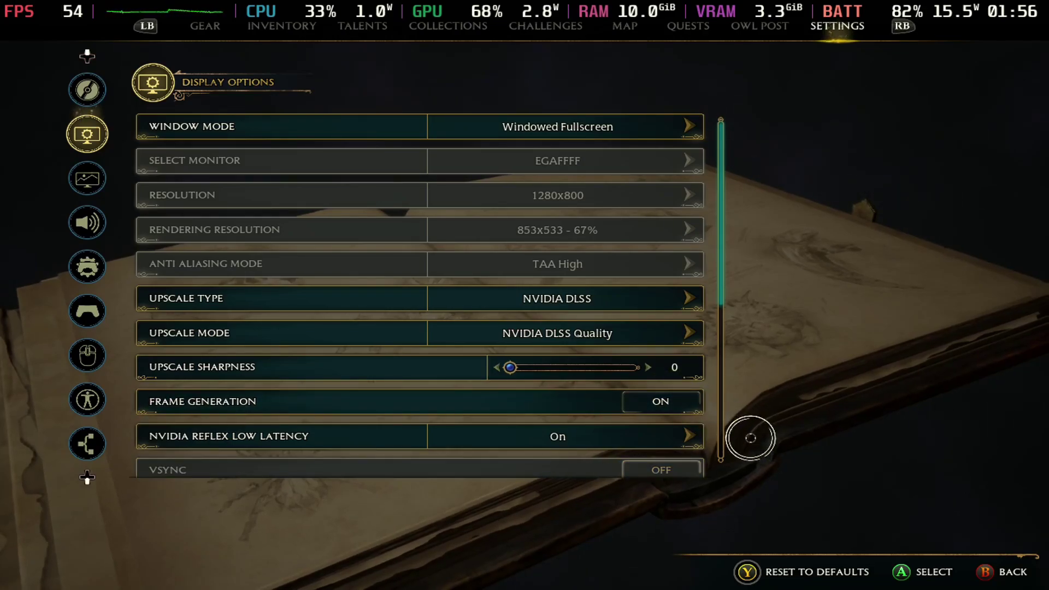
key("Escape")
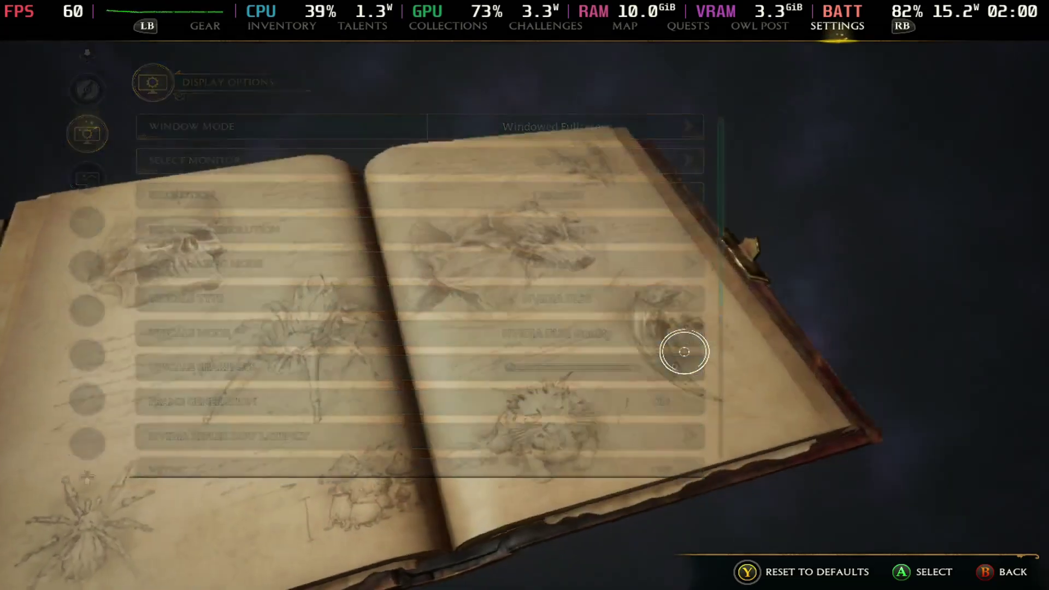
key("Escape")
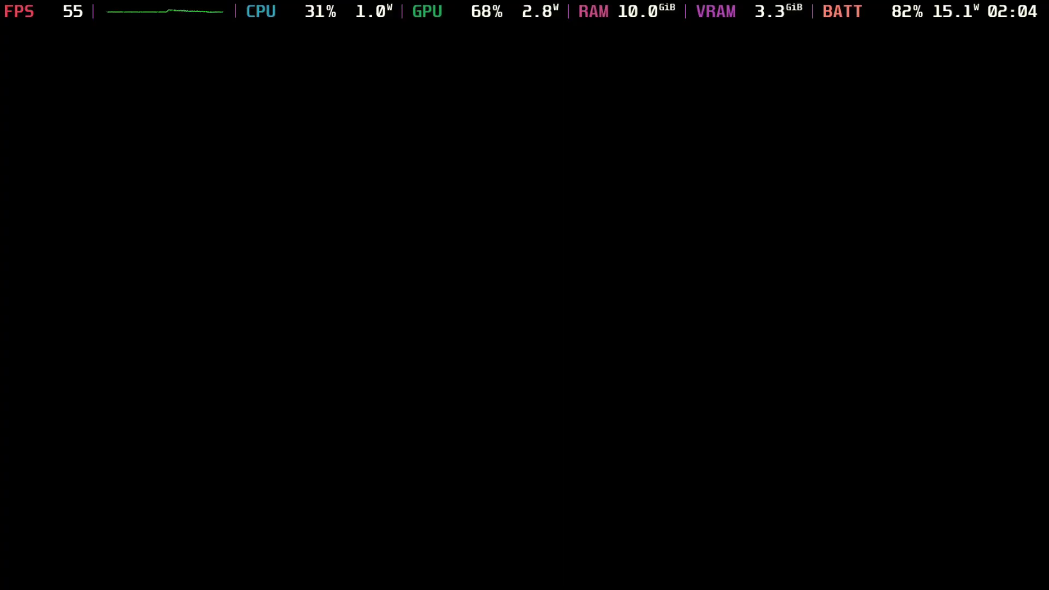